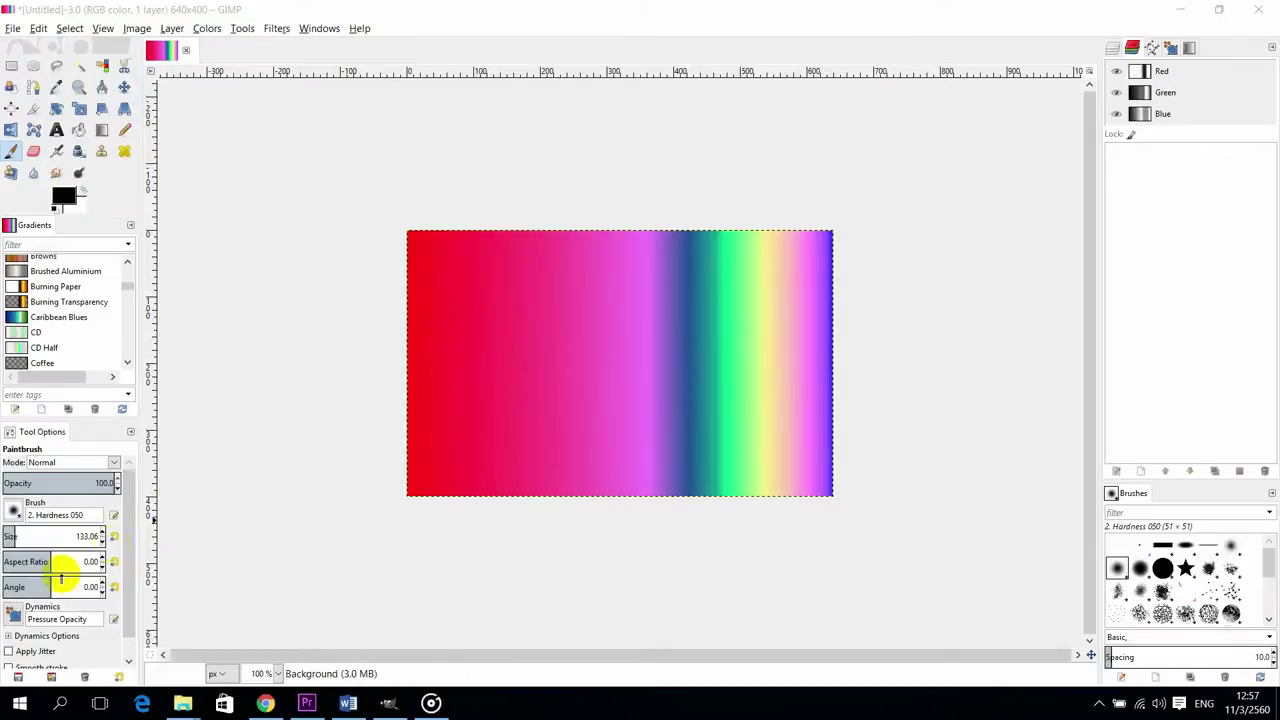
left_click(14, 617)
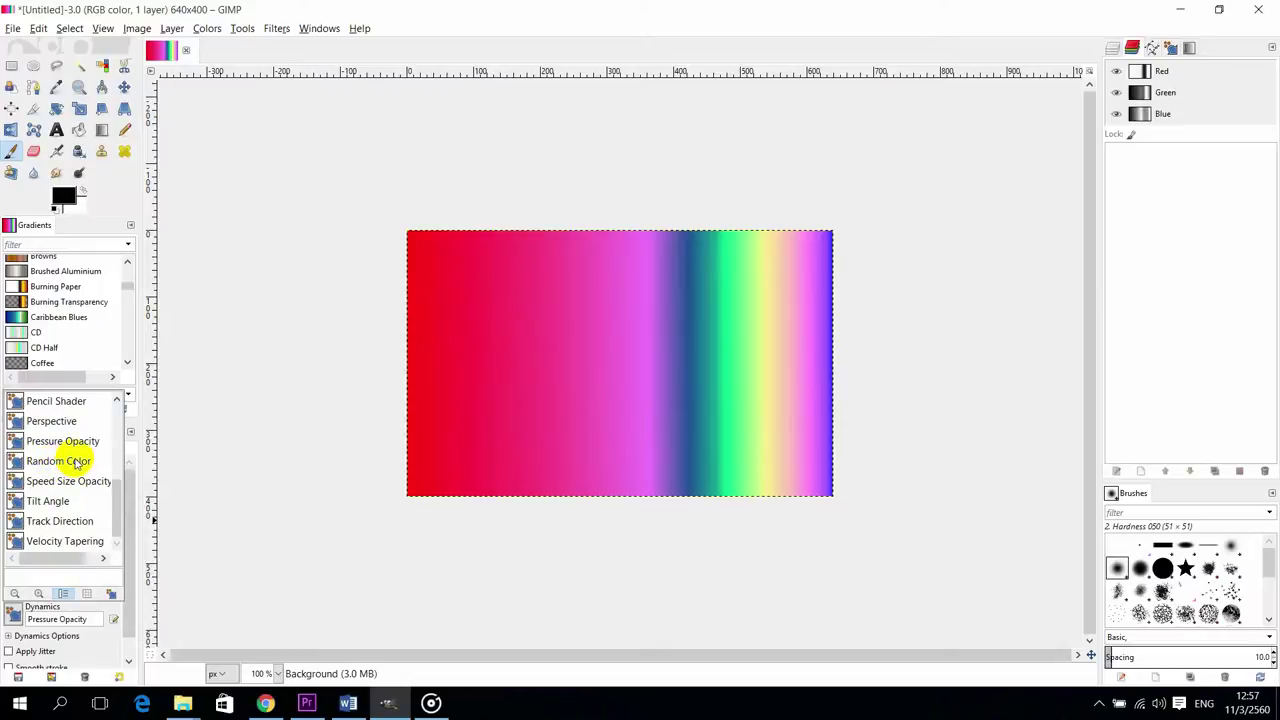
left_click(212, 463)
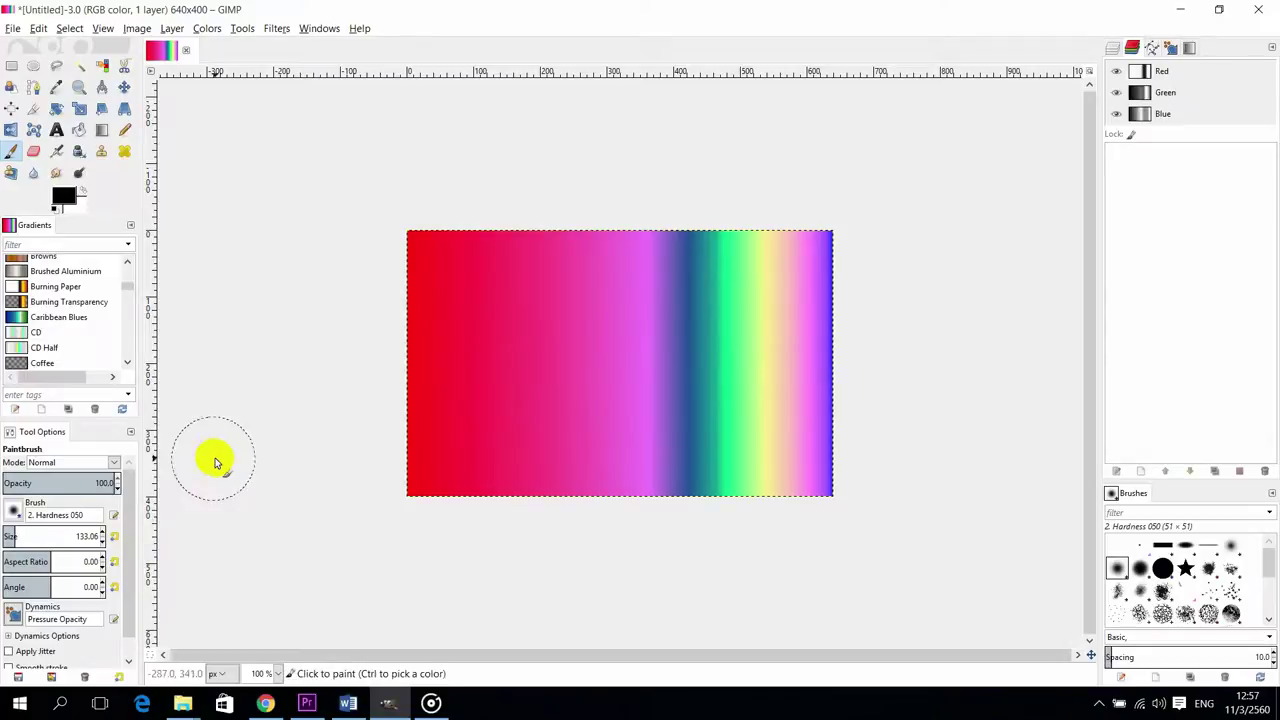
left_click(322, 29)
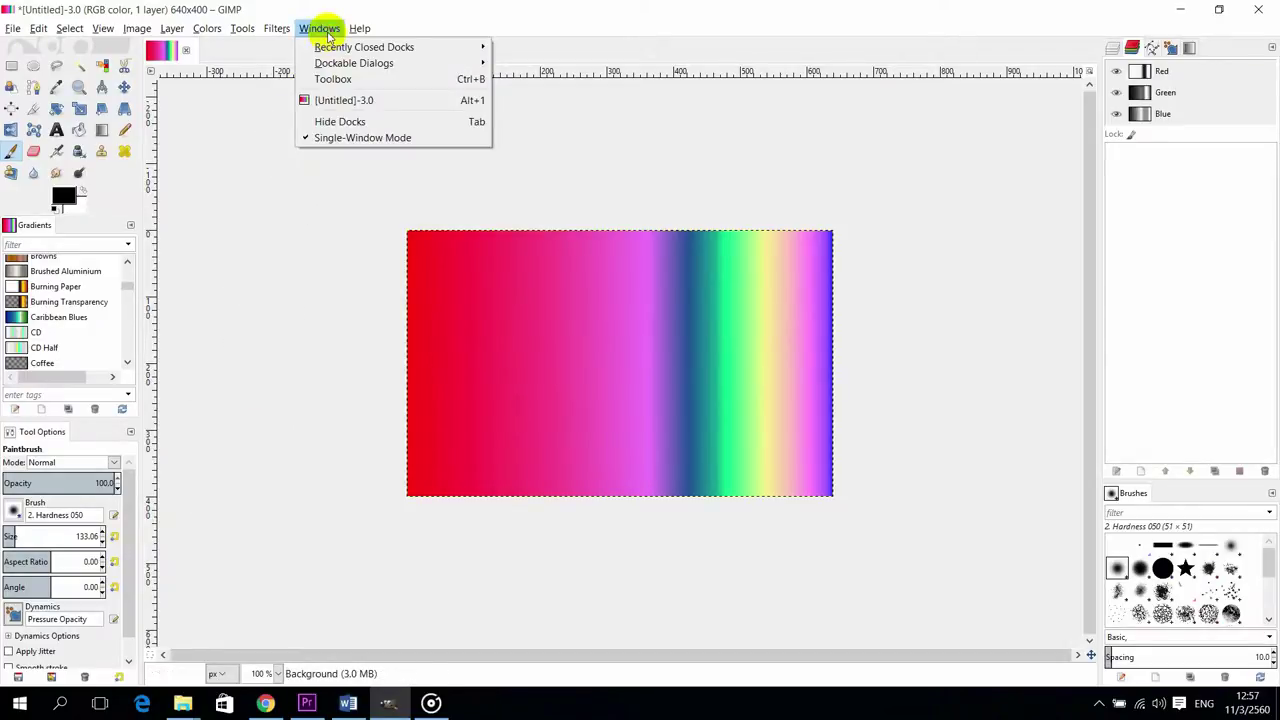
mouse_move(340, 66)
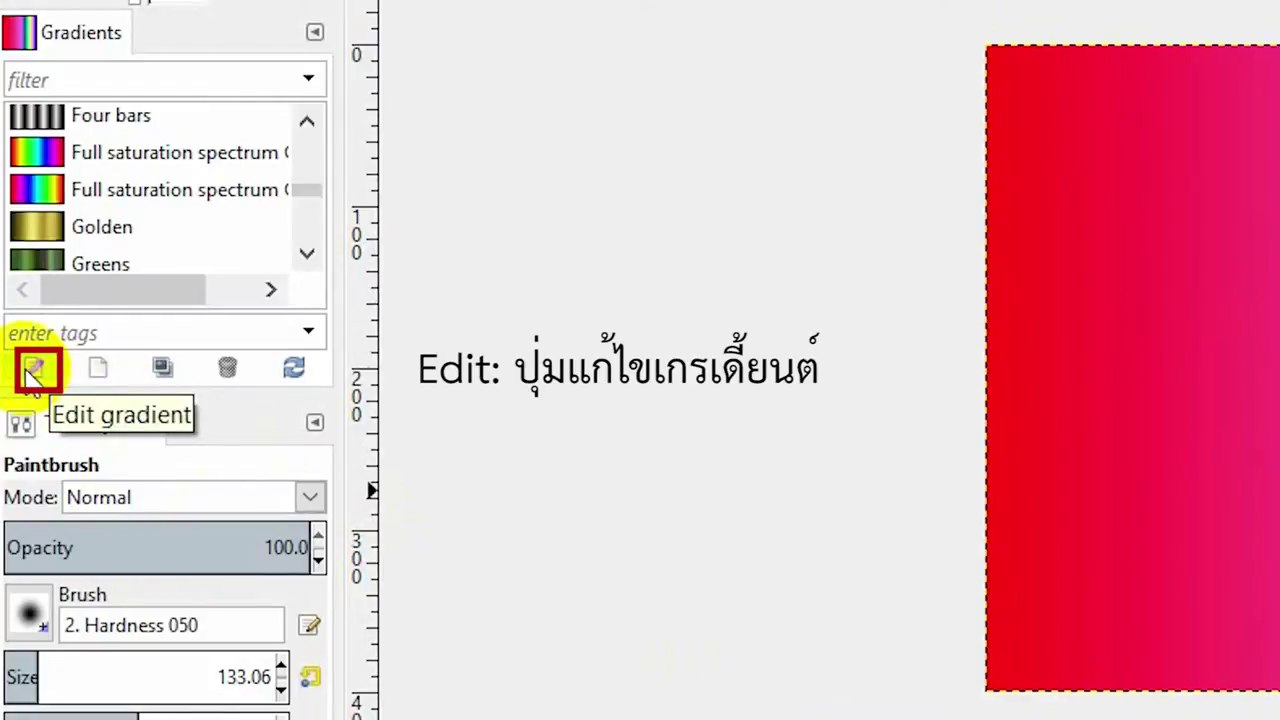
Step: Examine the gradient management actions and the colour values across the FG to BG (RGB) gradient
left_click(32, 370)
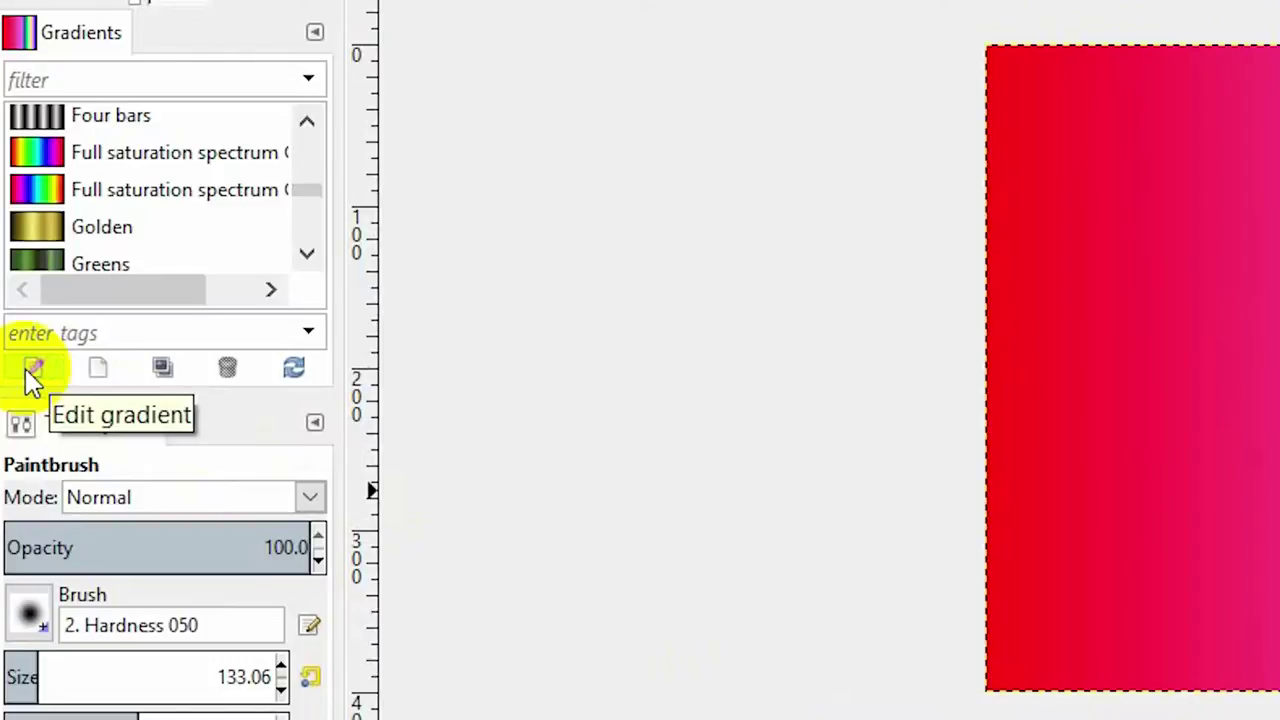
left_click(108, 375)
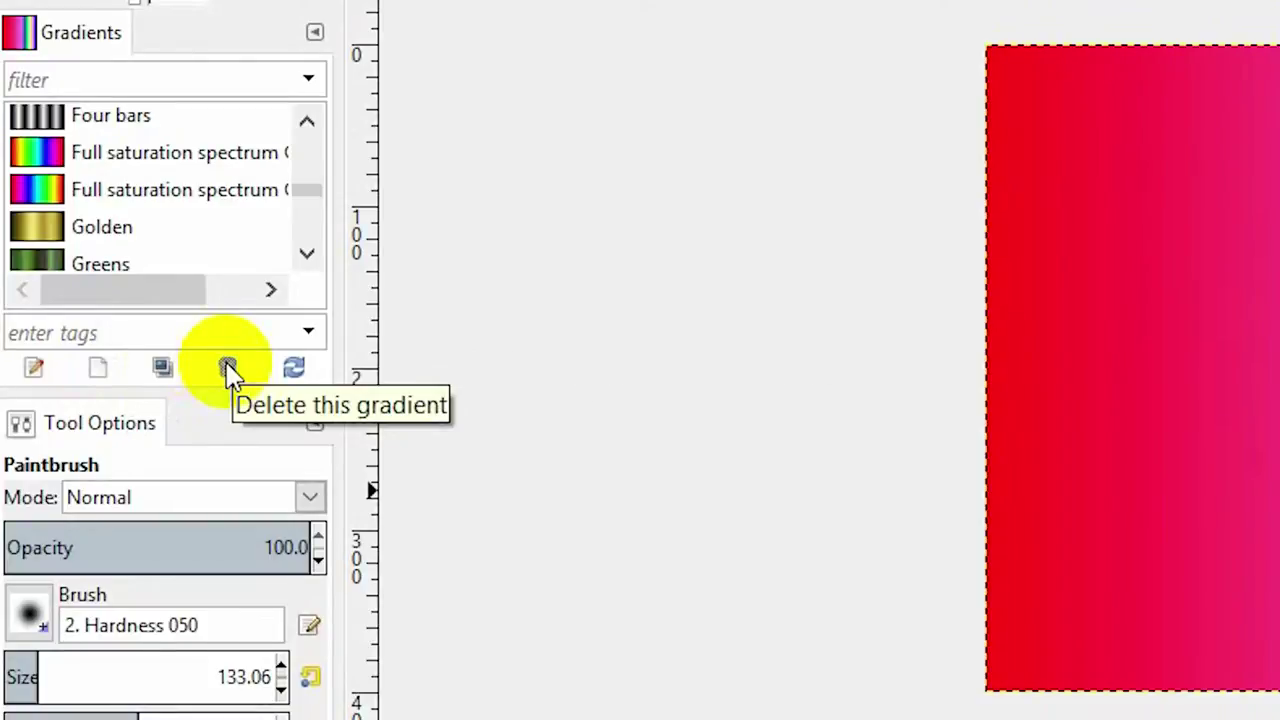
left_click(291, 369)
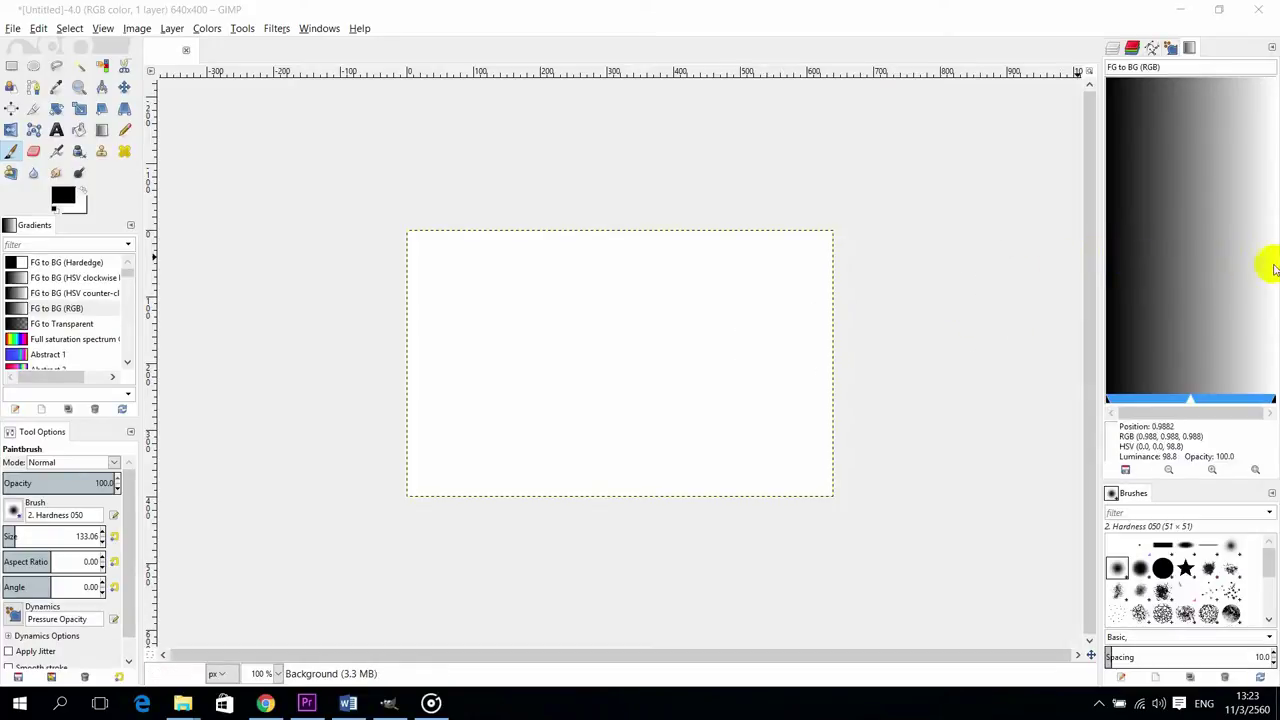
left_click_drag(1262, 269, 1243, 251)
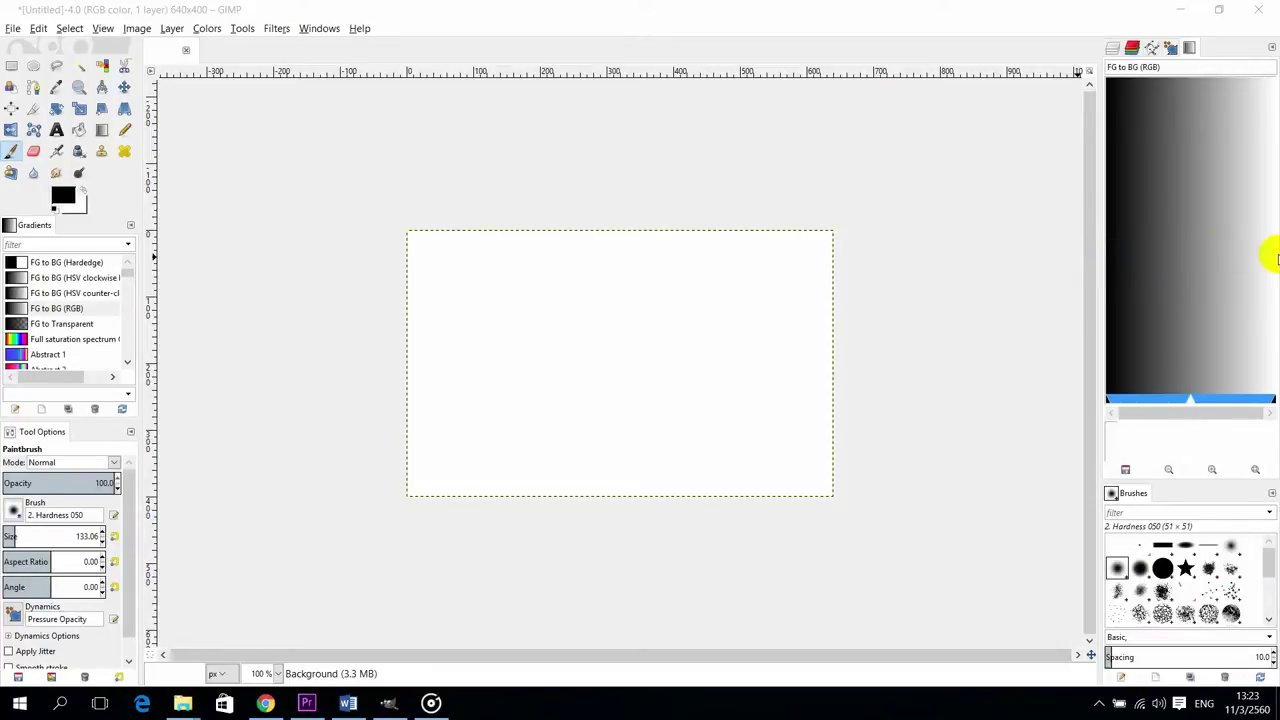
mouse_move(1194, 270)
left_mouse_down()
mouse_move(1157, 249)
mouse_move(1191, 263)
left_mouse_up()
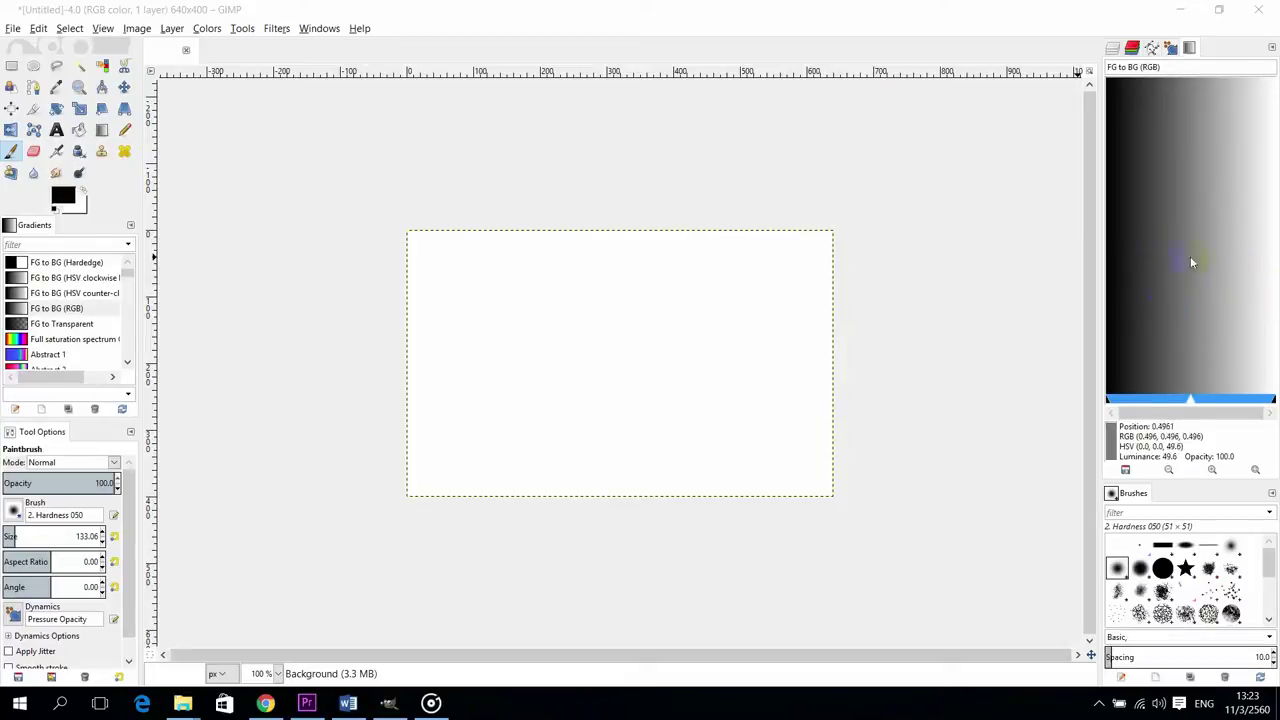
left_click(1120, 278)
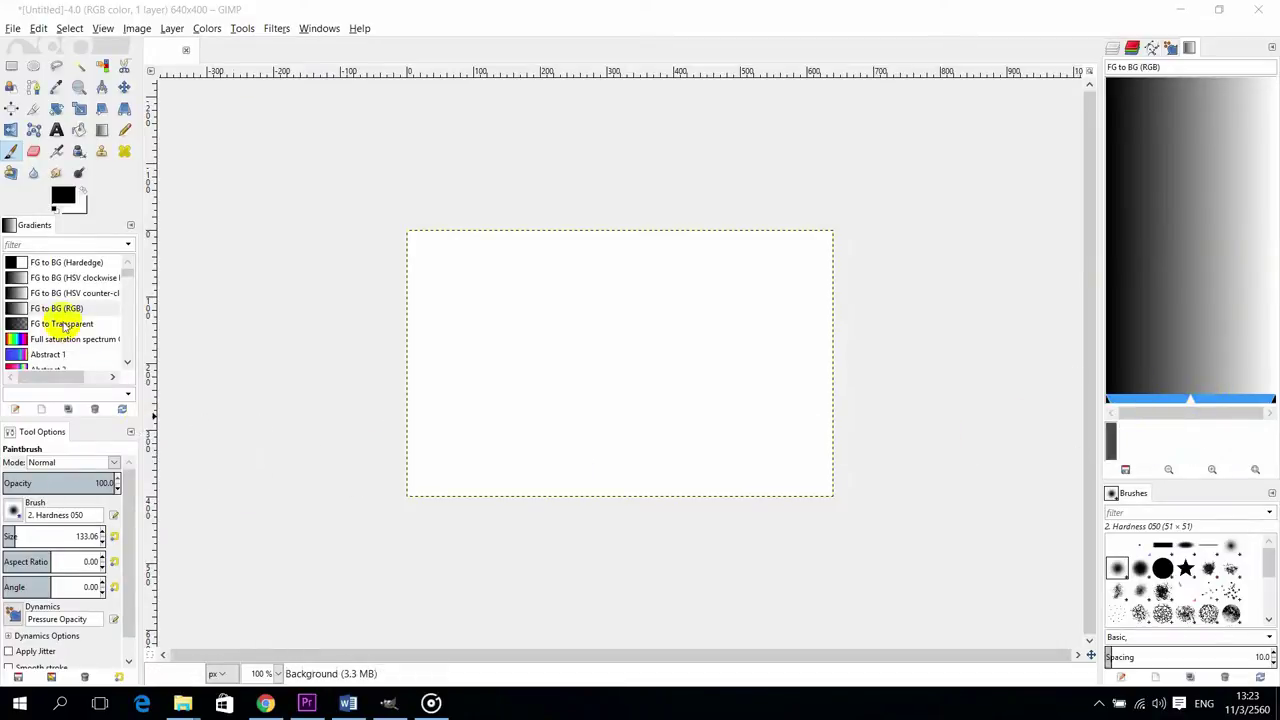
Step: Create a new gradient and name it A
left_click(43, 411)
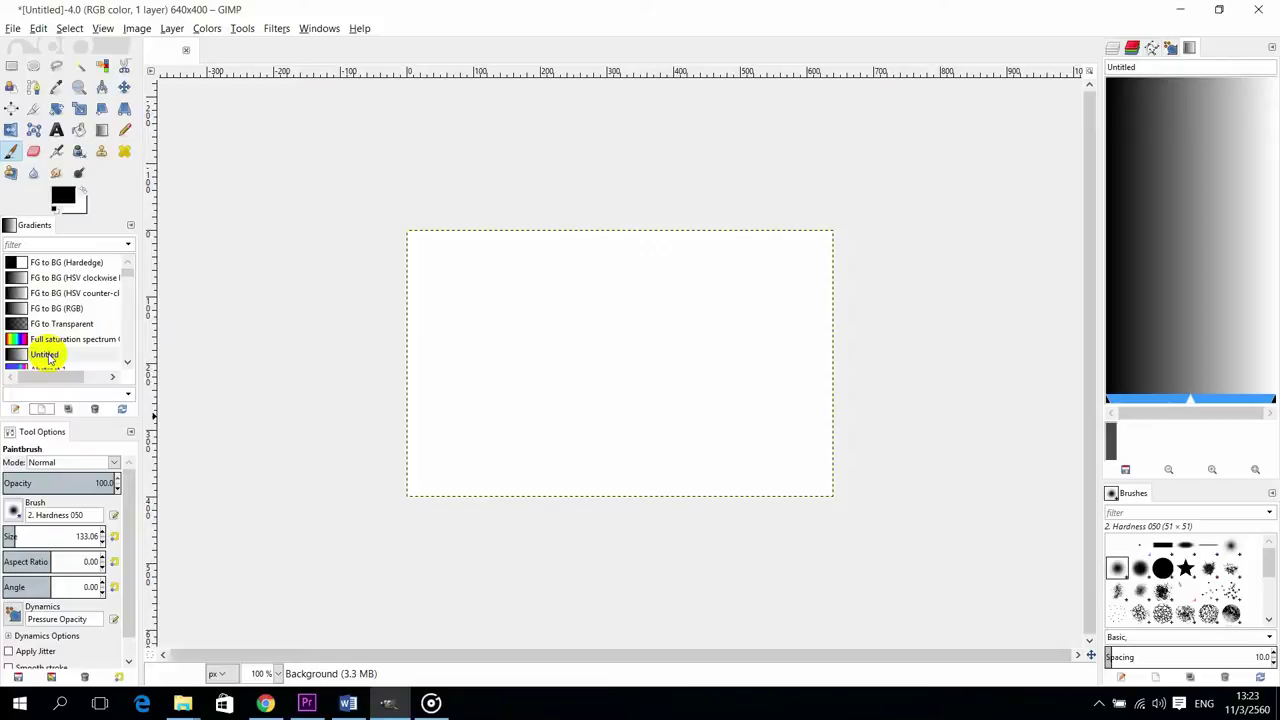
double_click(46, 355)
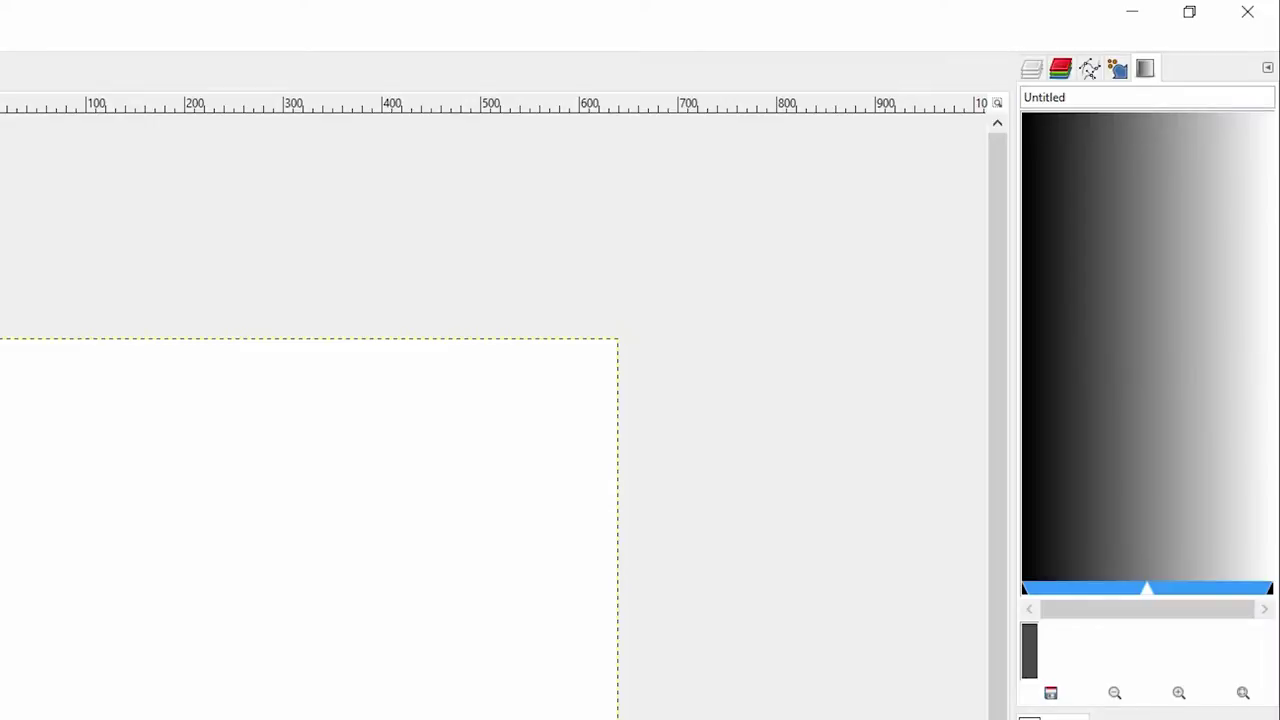
type("A")
left_click(1035, 115)
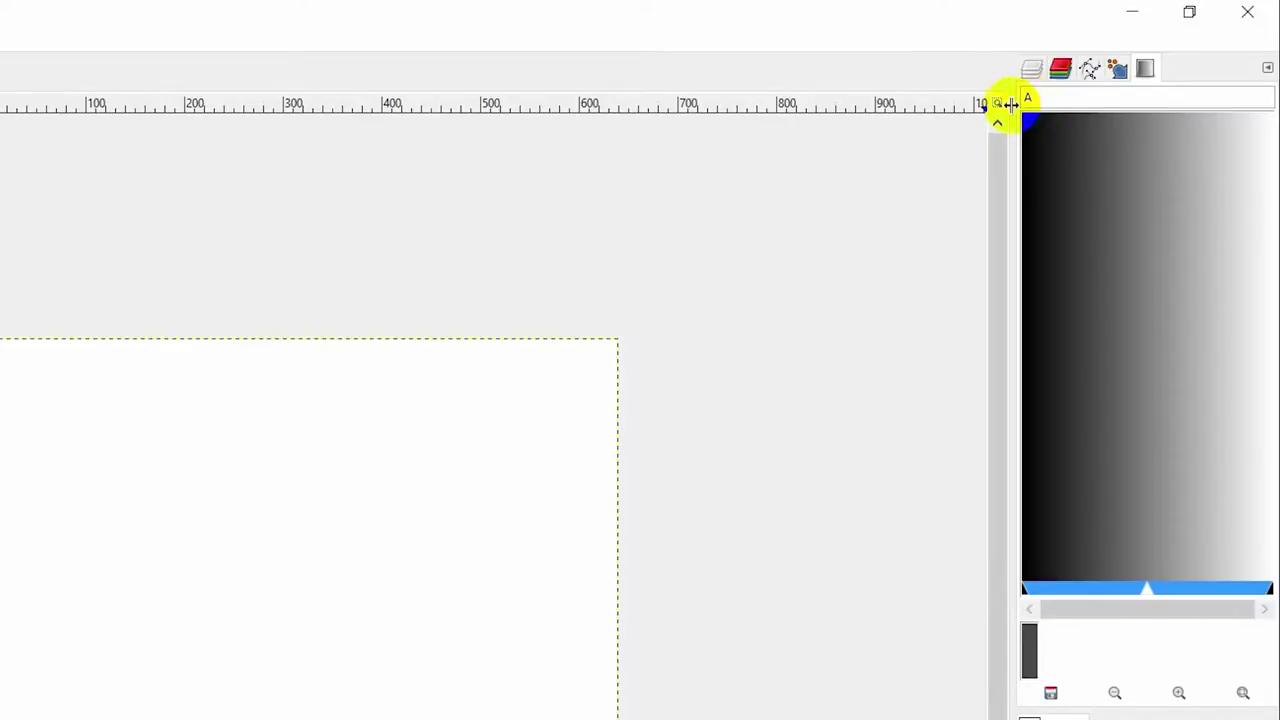
Step: Inspect gradient A's preview colours, its handles and the editor's zoom controls
left_click(1109, 377)
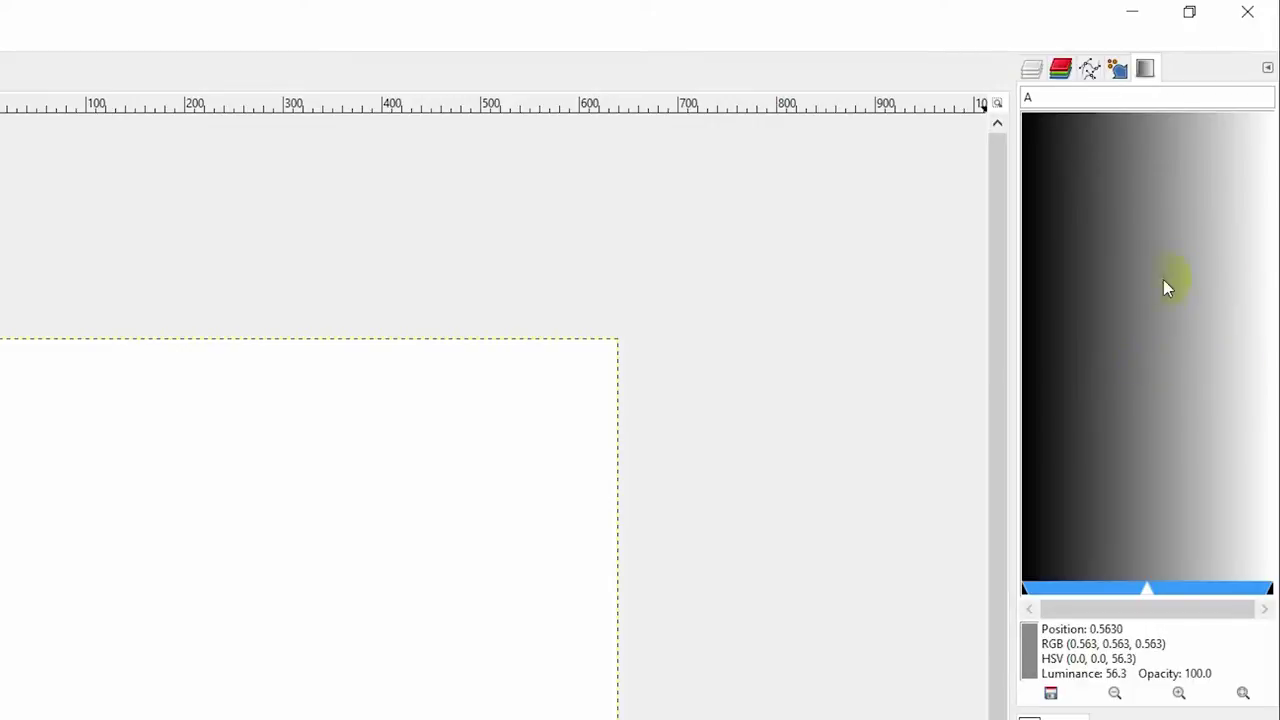
left_click(1146, 357)
left_click(1066, 524)
left_click(1035, 582)
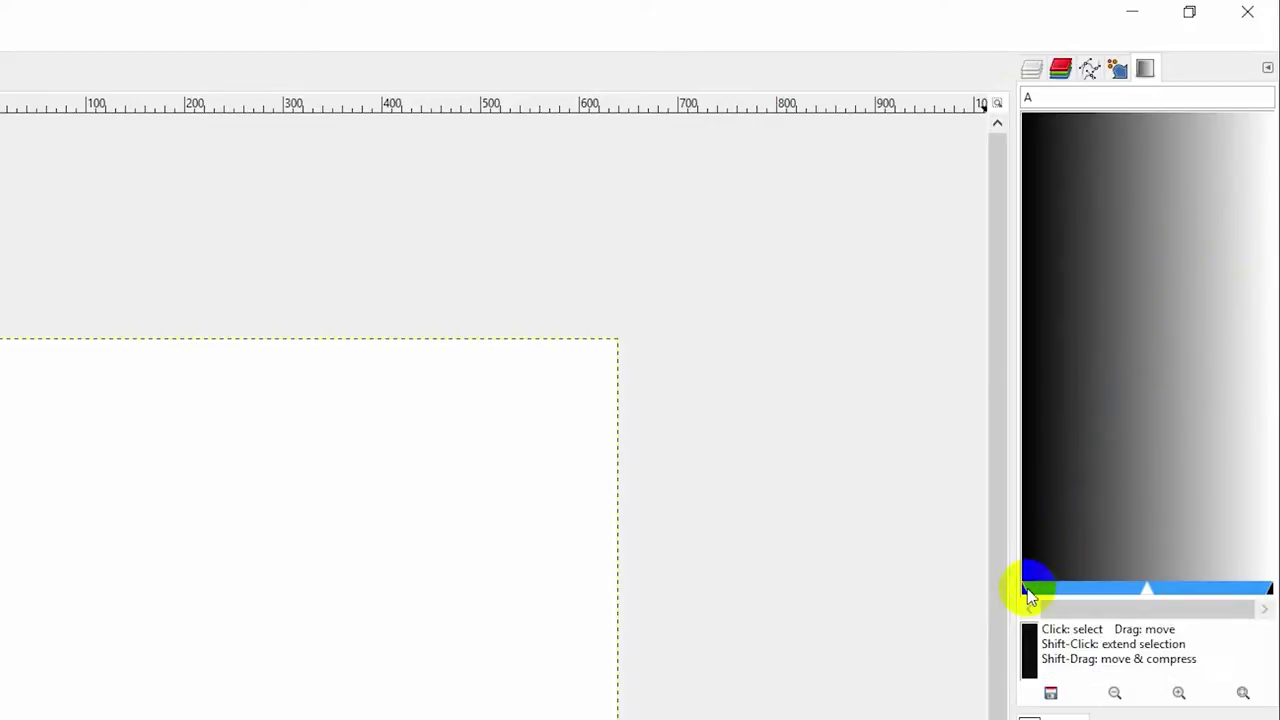
left_click_drag(1028, 596, 1148, 592)
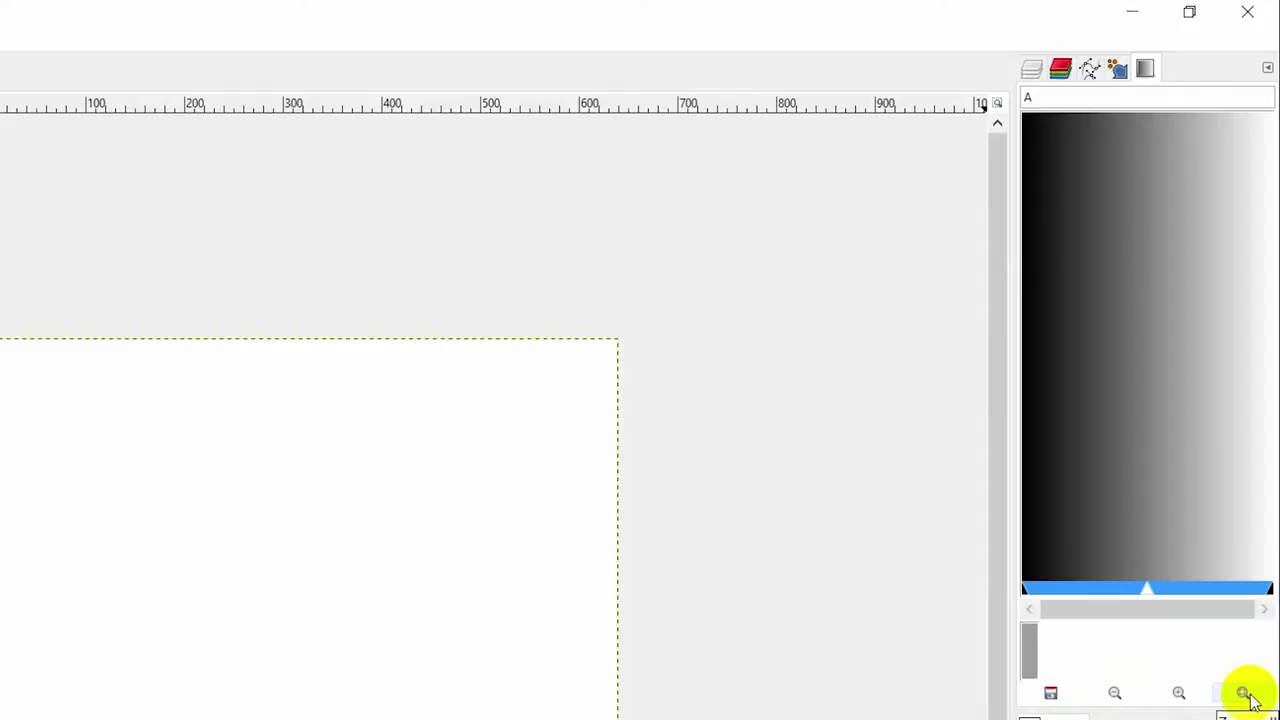
mouse_move(1200, 540)
left_mouse_down()
mouse_move(1123, 517)
mouse_move(1045, 557)
left_mouse_up()
Step: Set the left endpoint colour of gradient A to green 00c600 by raising the green value to 198
right_click(1023, 590)
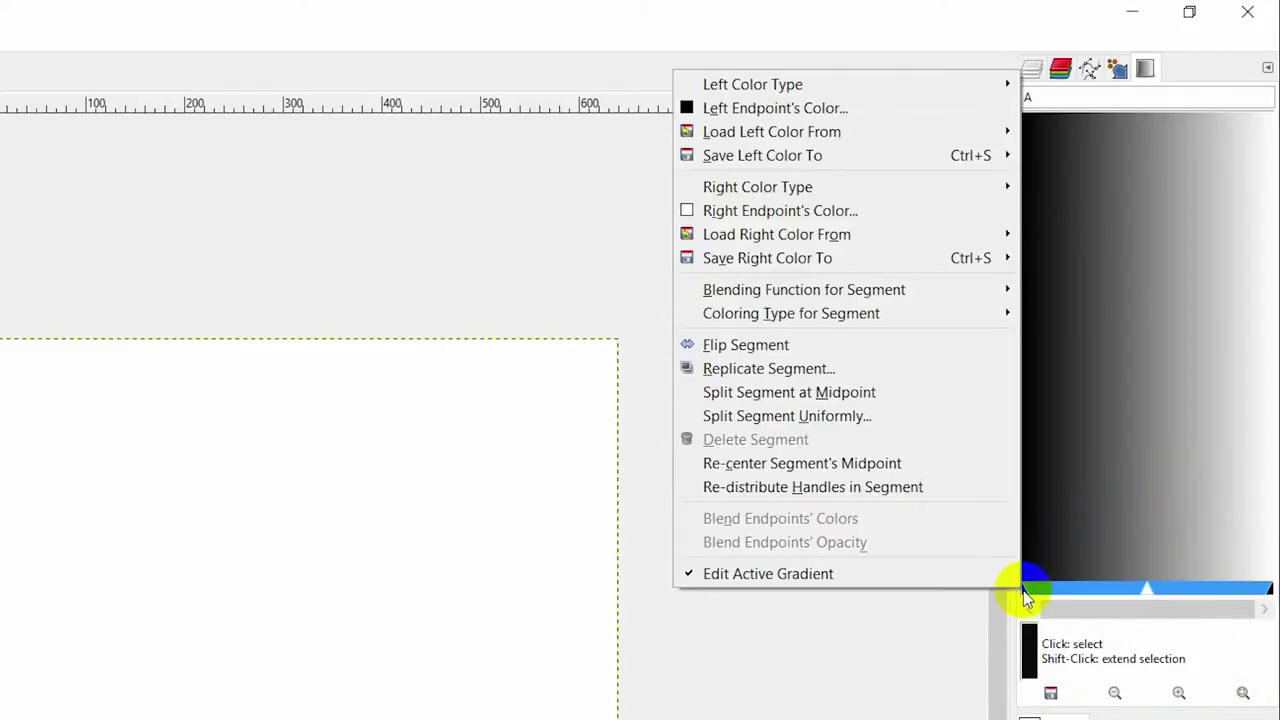
left_click(838, 110)
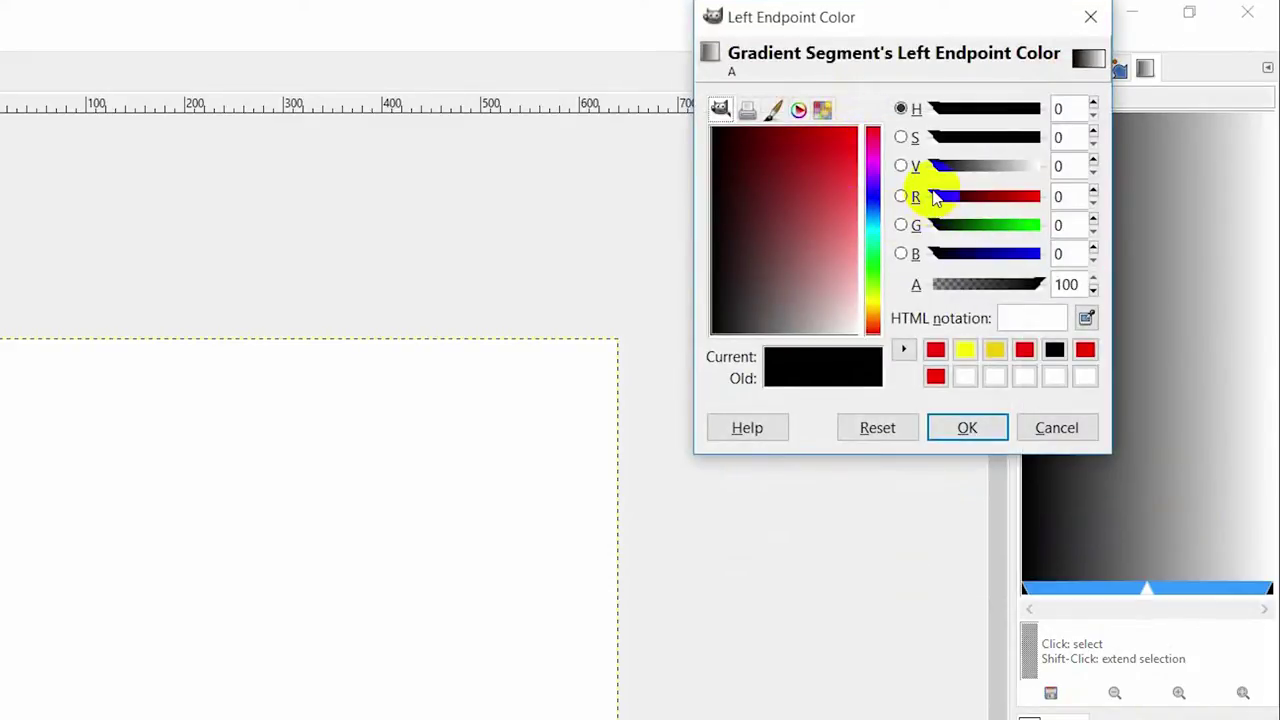
left_click(938, 224)
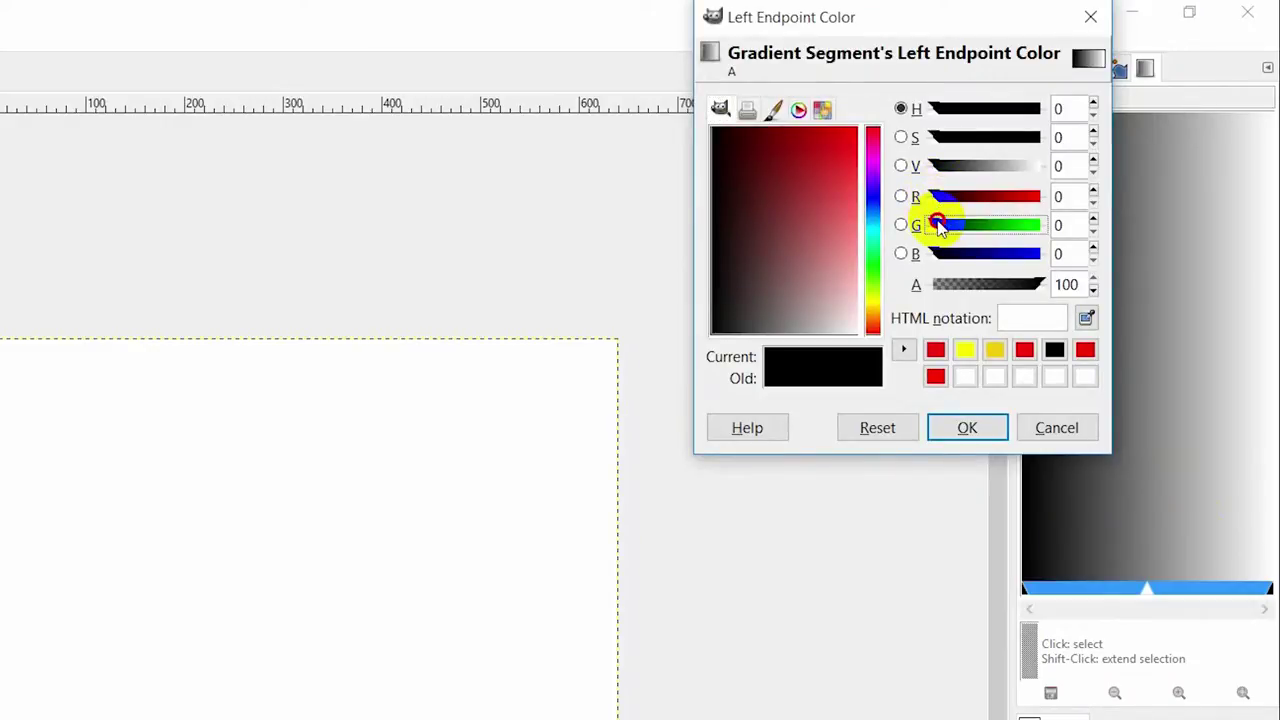
left_click_drag(938, 226, 1023, 223)
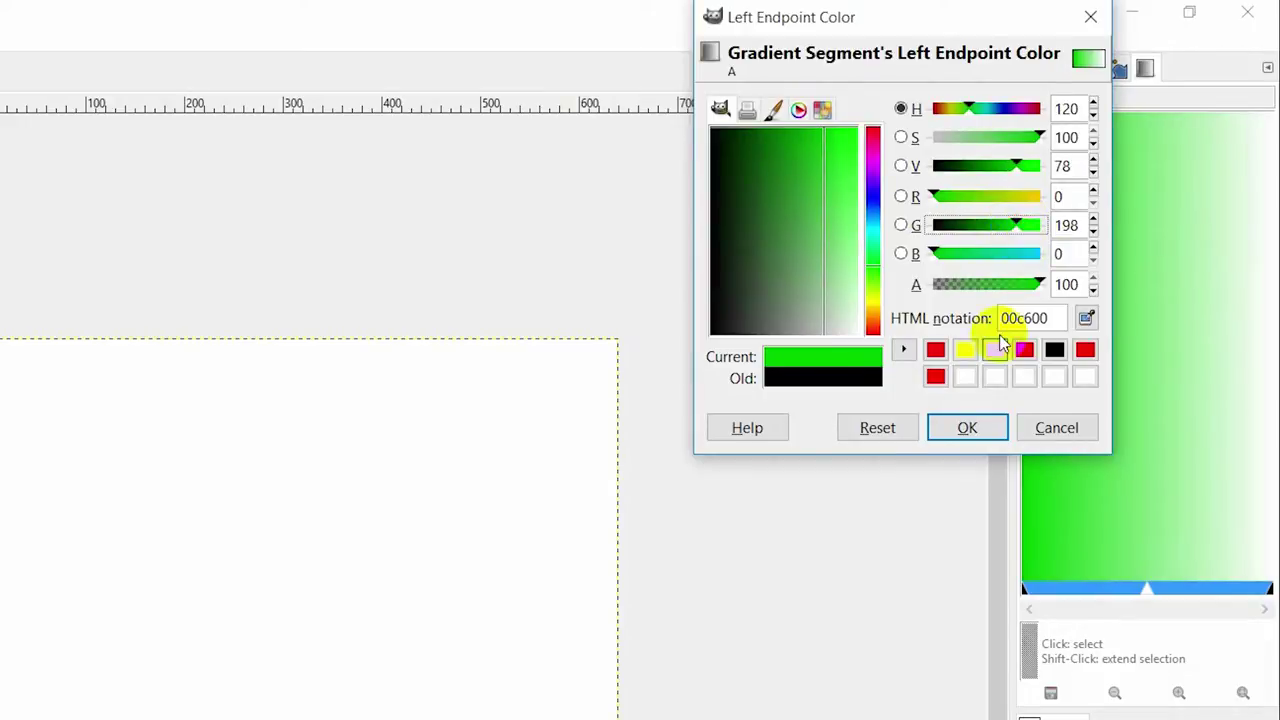
left_click(985, 428)
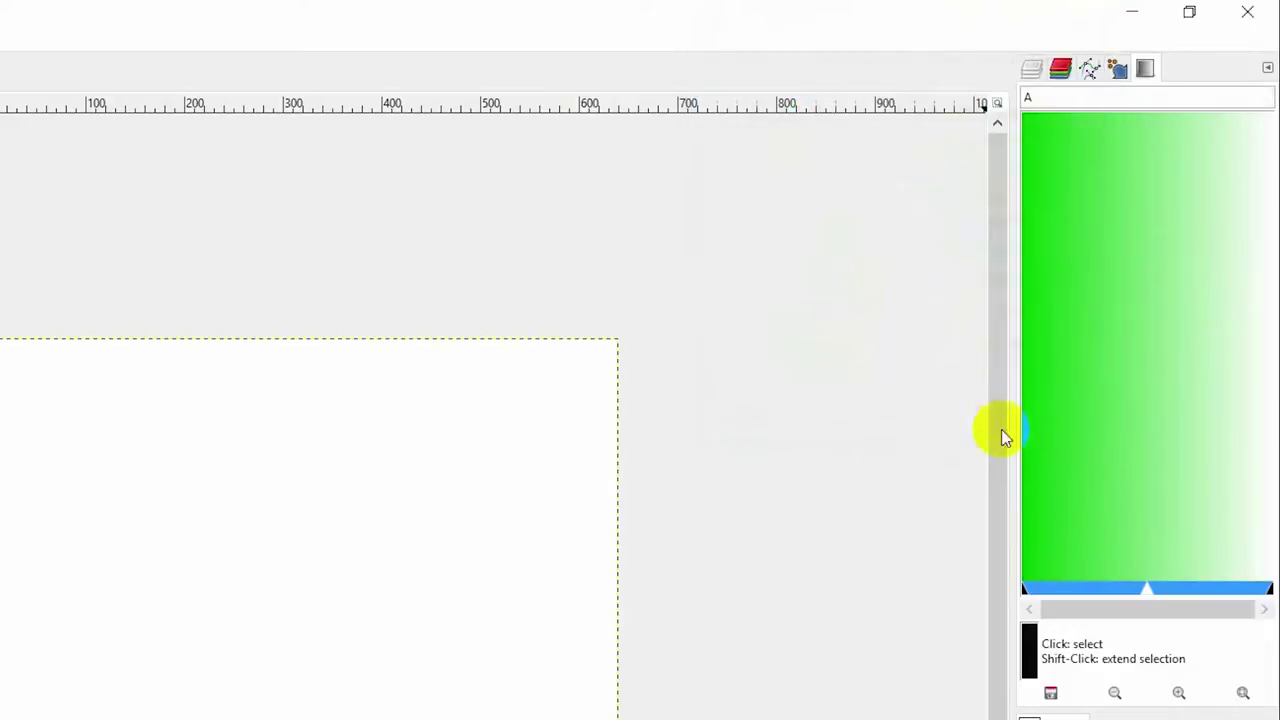
Step: Set gradient A's right endpoint colour to cyan 19ffff with red at 25, and shift the midpoint handle toward the green end
right_click(1270, 592)
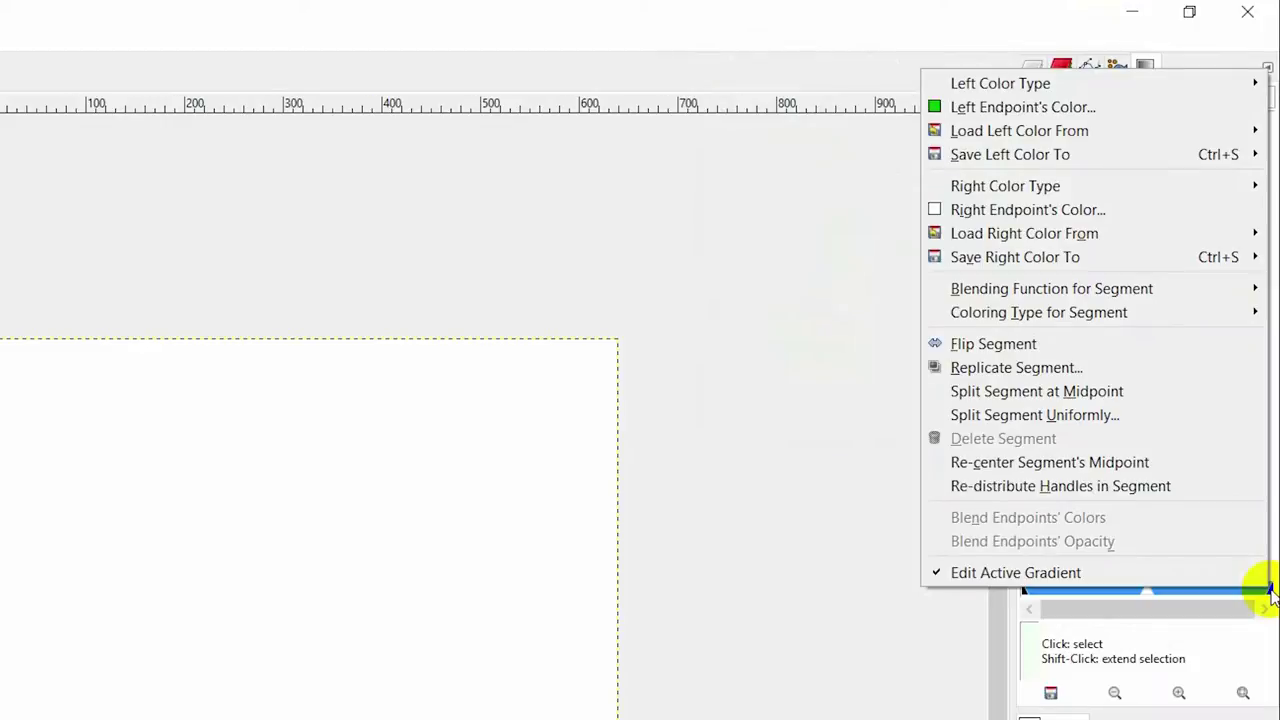
left_click(1107, 211)
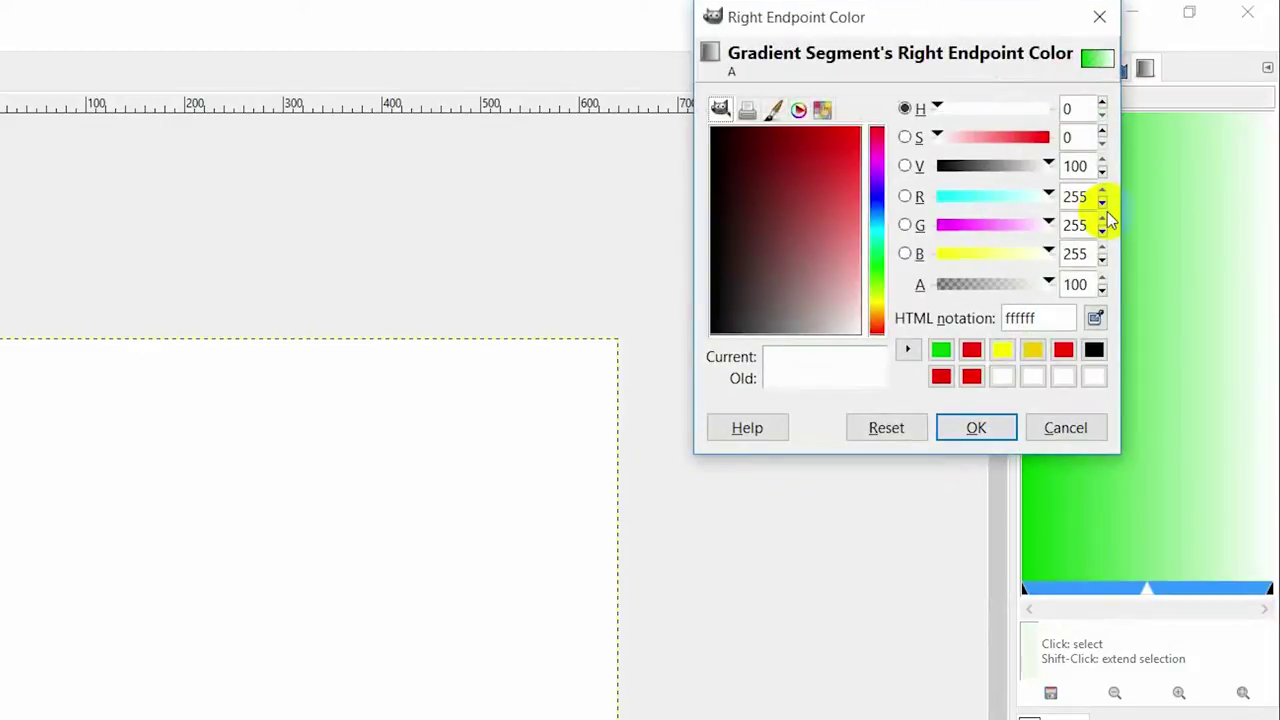
left_click(1045, 195)
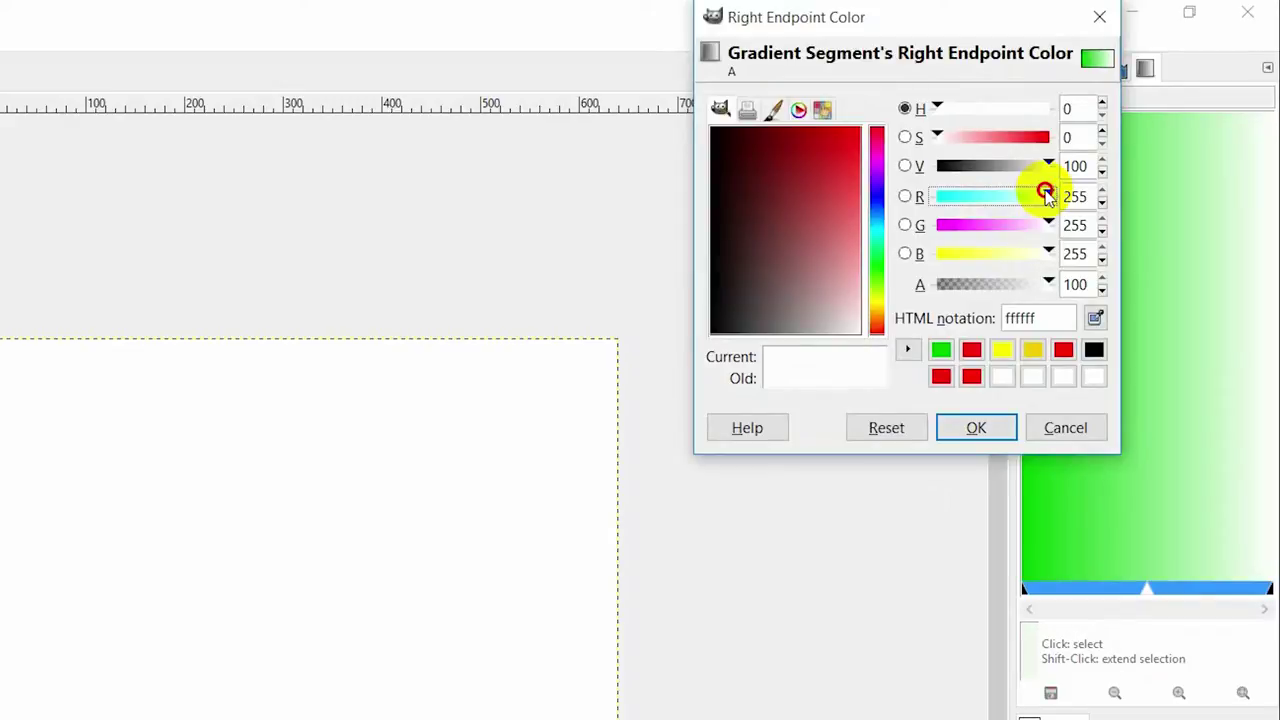
left_click_drag(1045, 195, 950, 195)
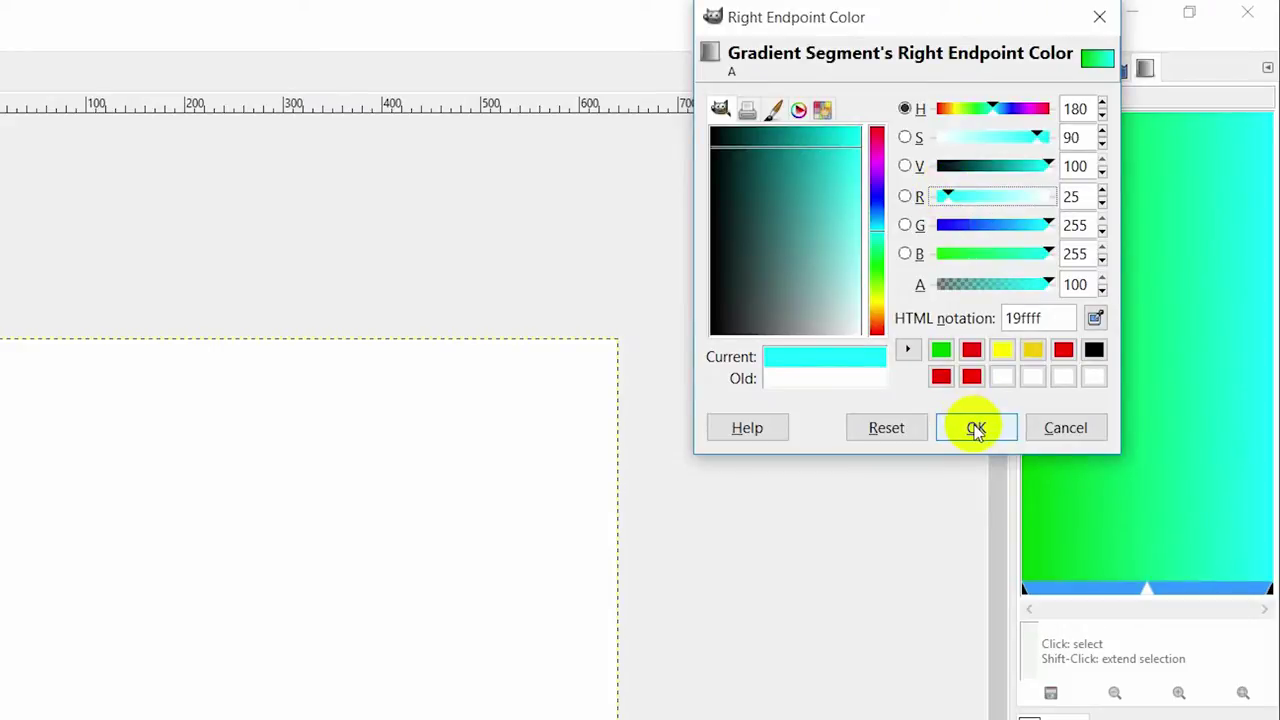
left_click(976, 428)
left_click(1145, 592)
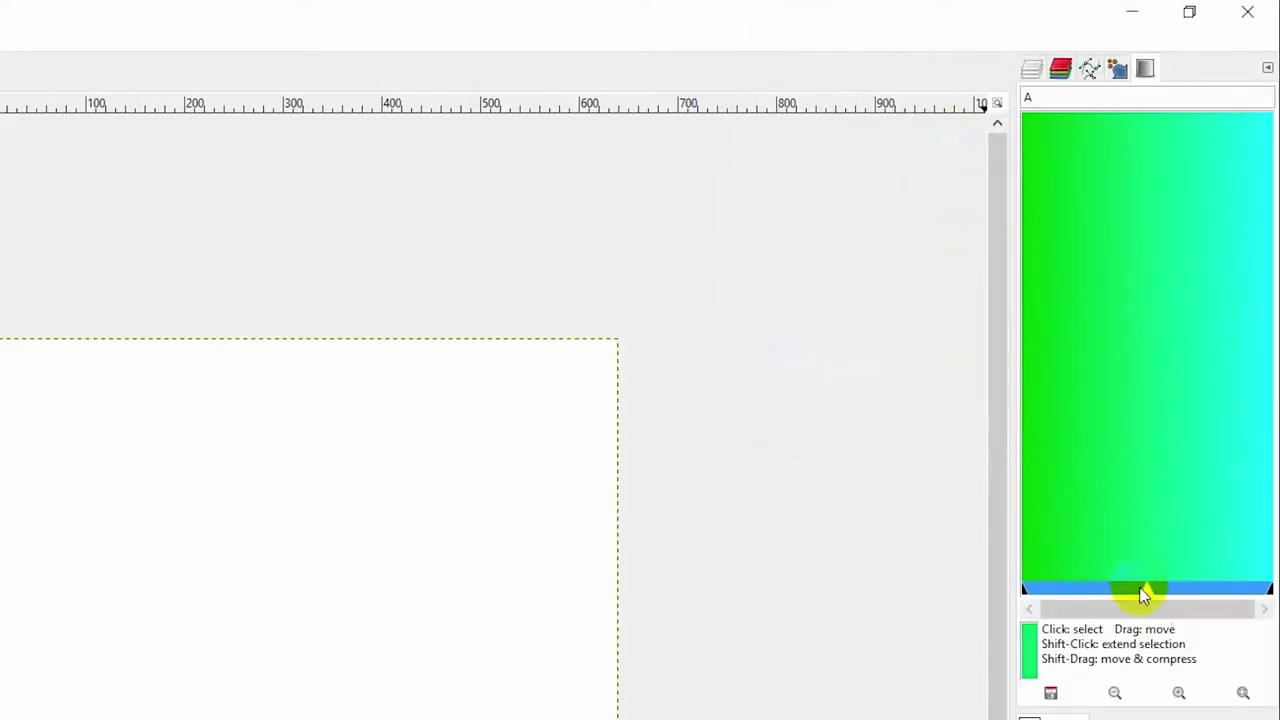
left_click_drag(1145, 594, 1077, 591)
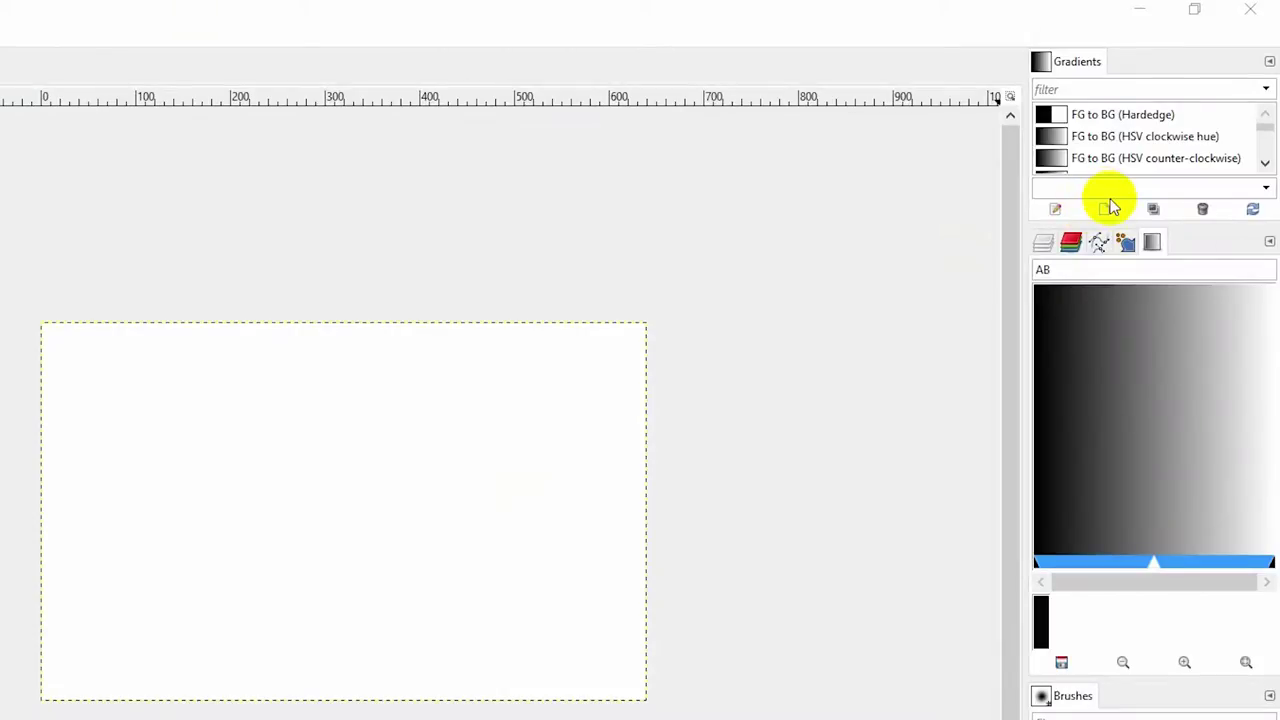
Step: Create another new gradient and name it B
left_click(1106, 208)
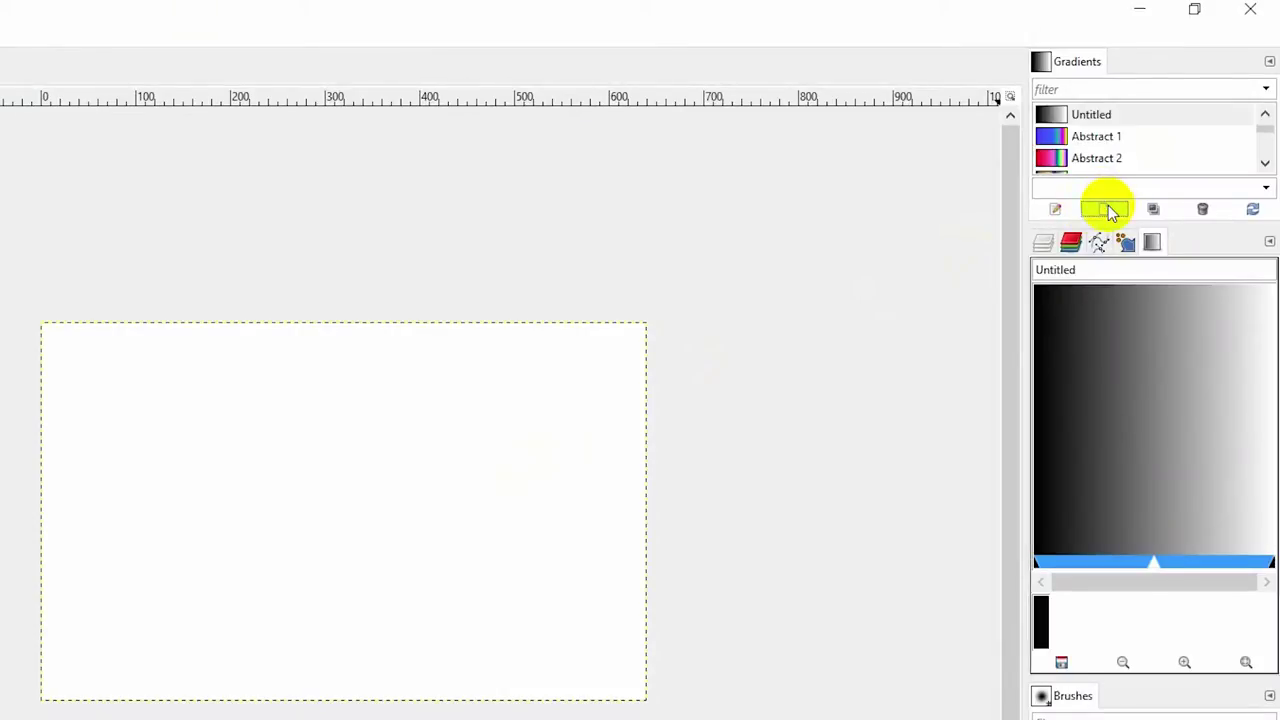
double_click(1113, 117)
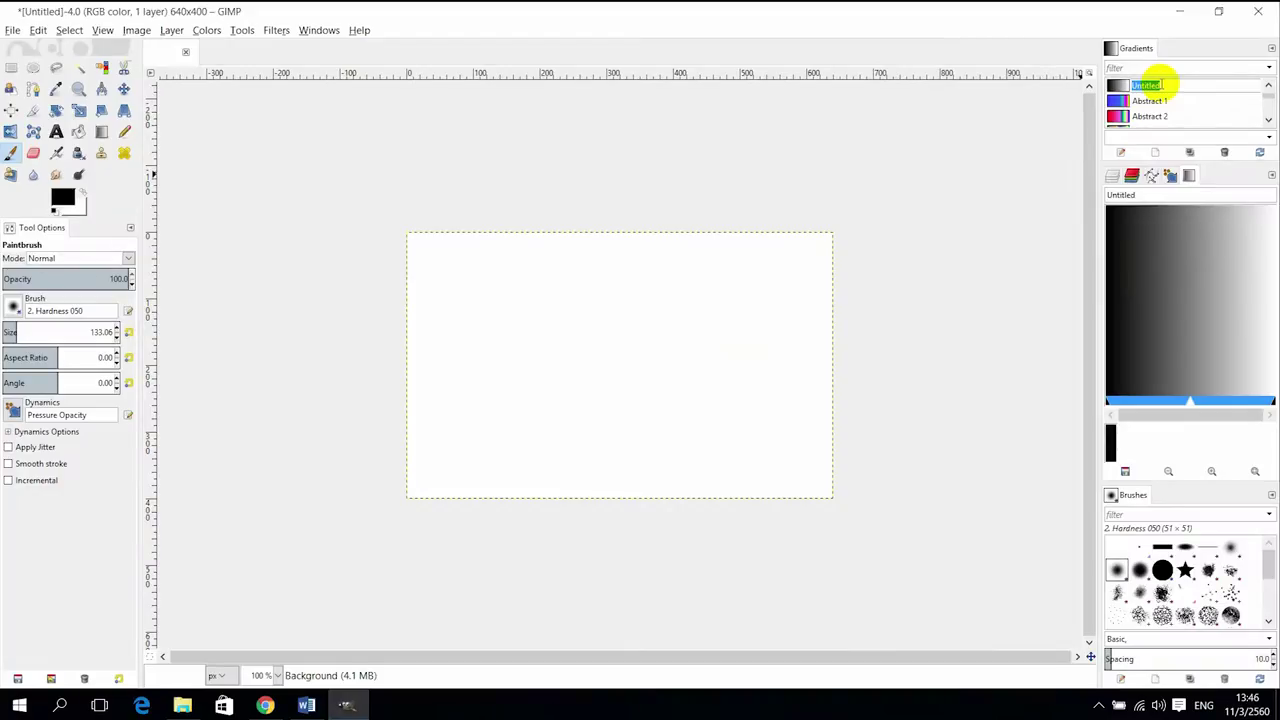
type("B")
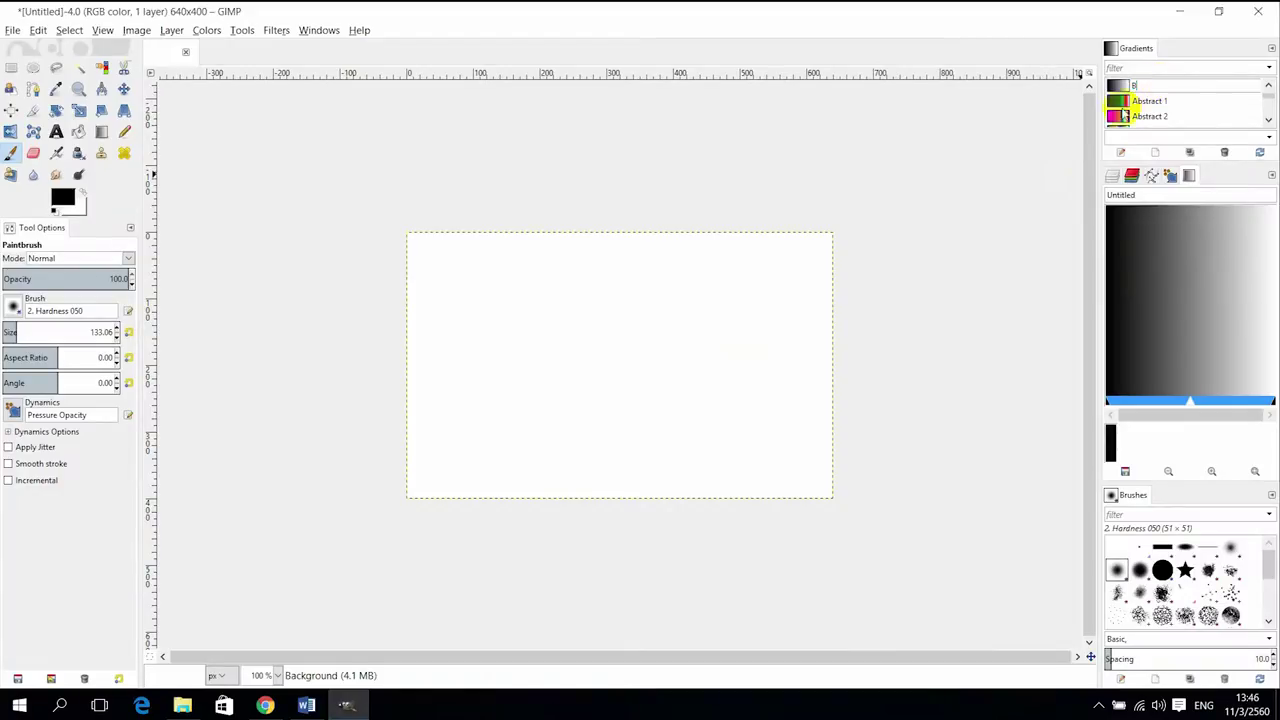
key("Return")
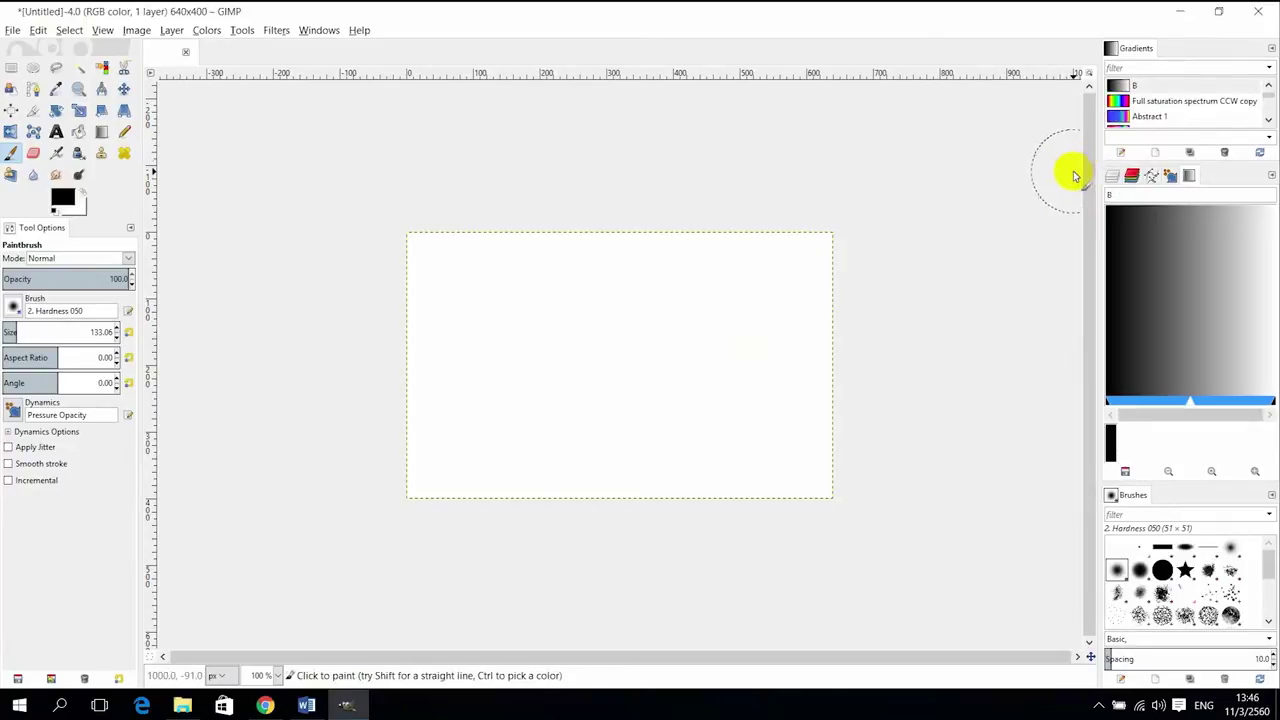
Step: Replicate gradient B's segment 4 times
right_click(1171, 270)
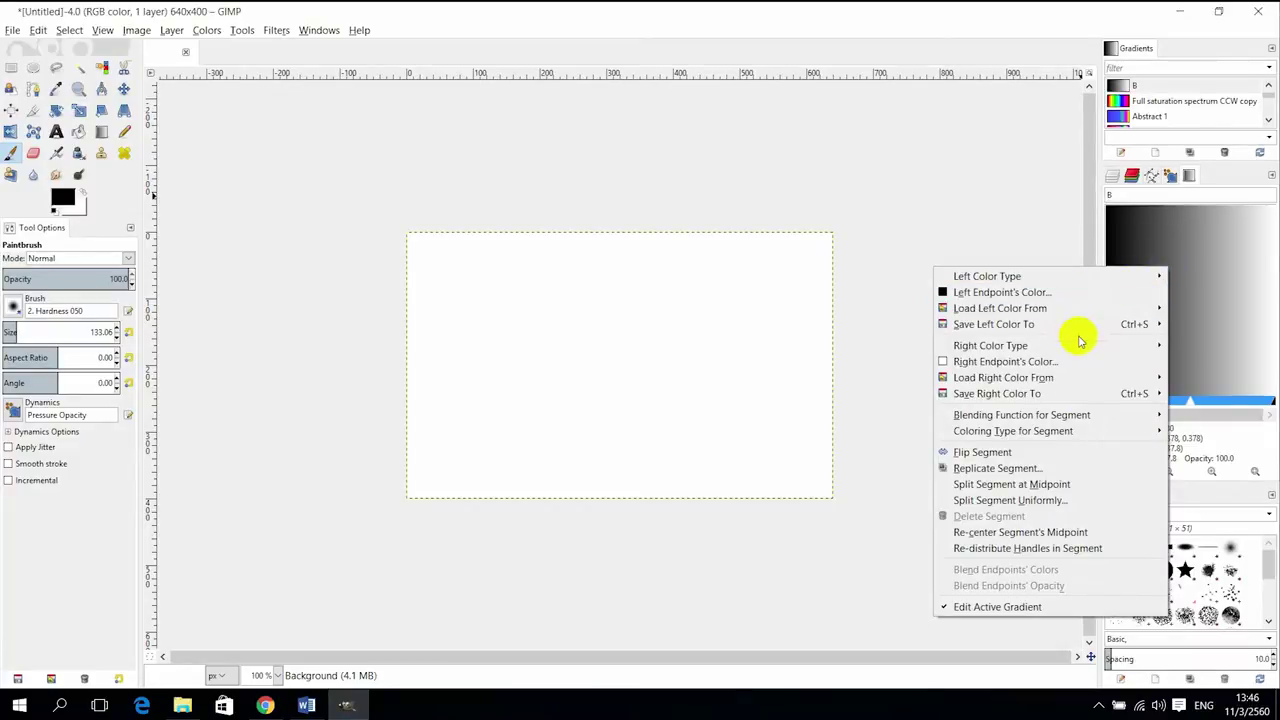
left_click(1005, 474)
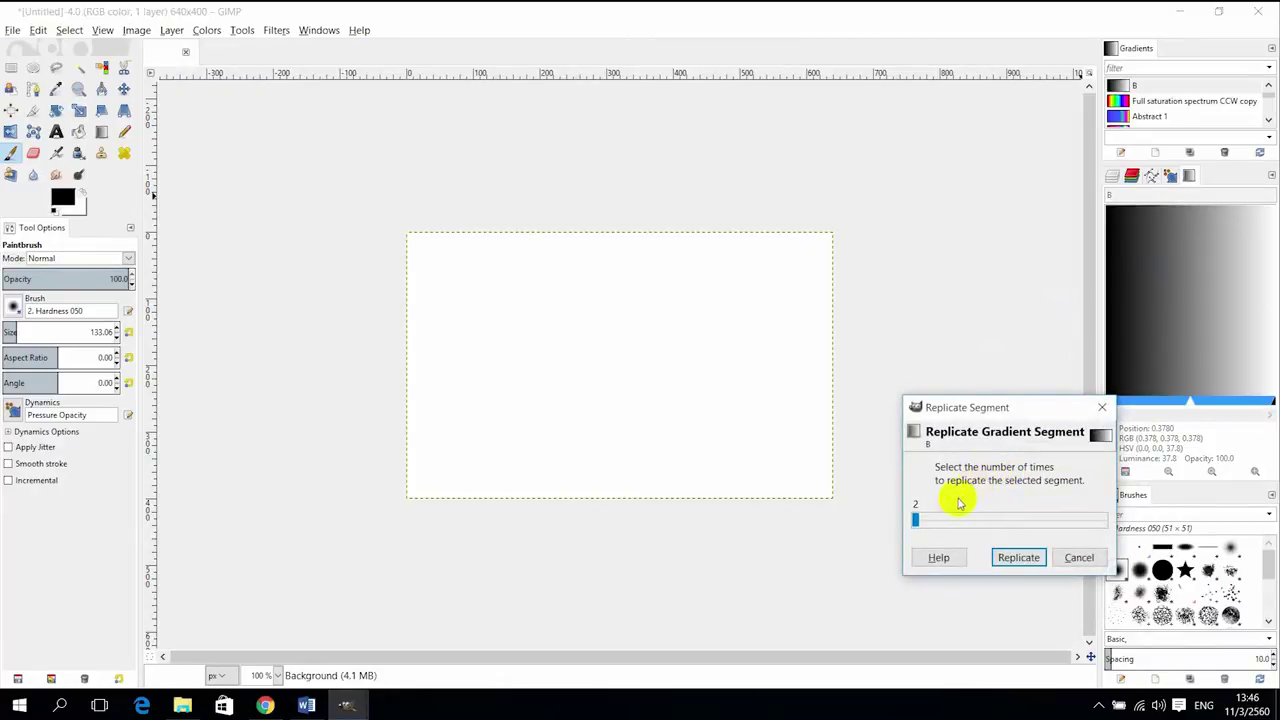
left_click_drag(912, 527, 923, 520)
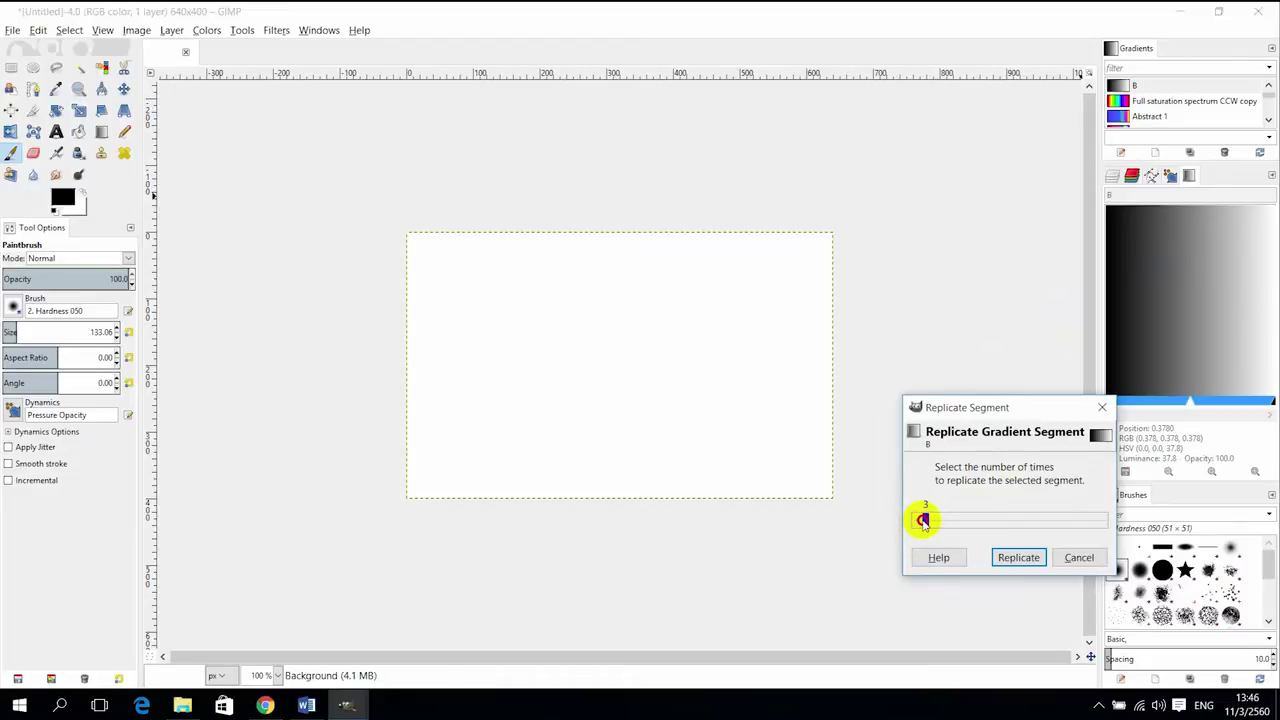
mouse_move(922, 520)
left_mouse_down()
mouse_move(974, 517)
mouse_move(923, 528)
left_mouse_up()
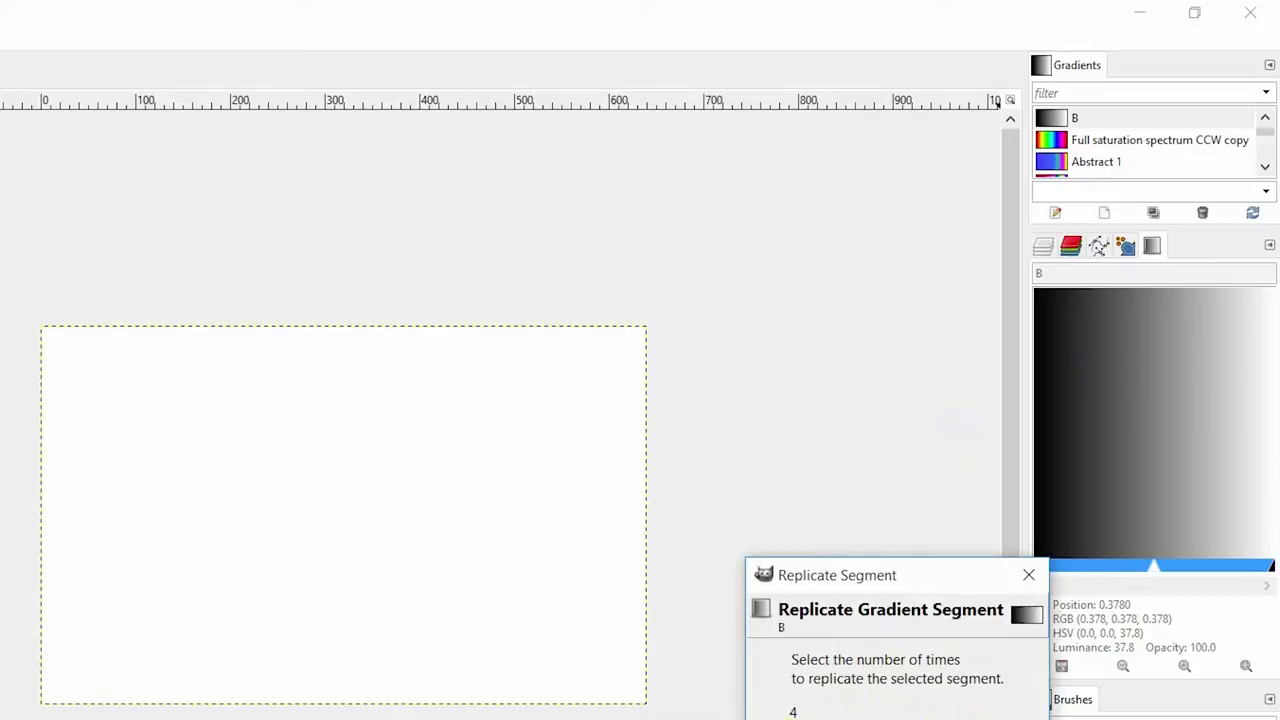
left_click(876, 716)
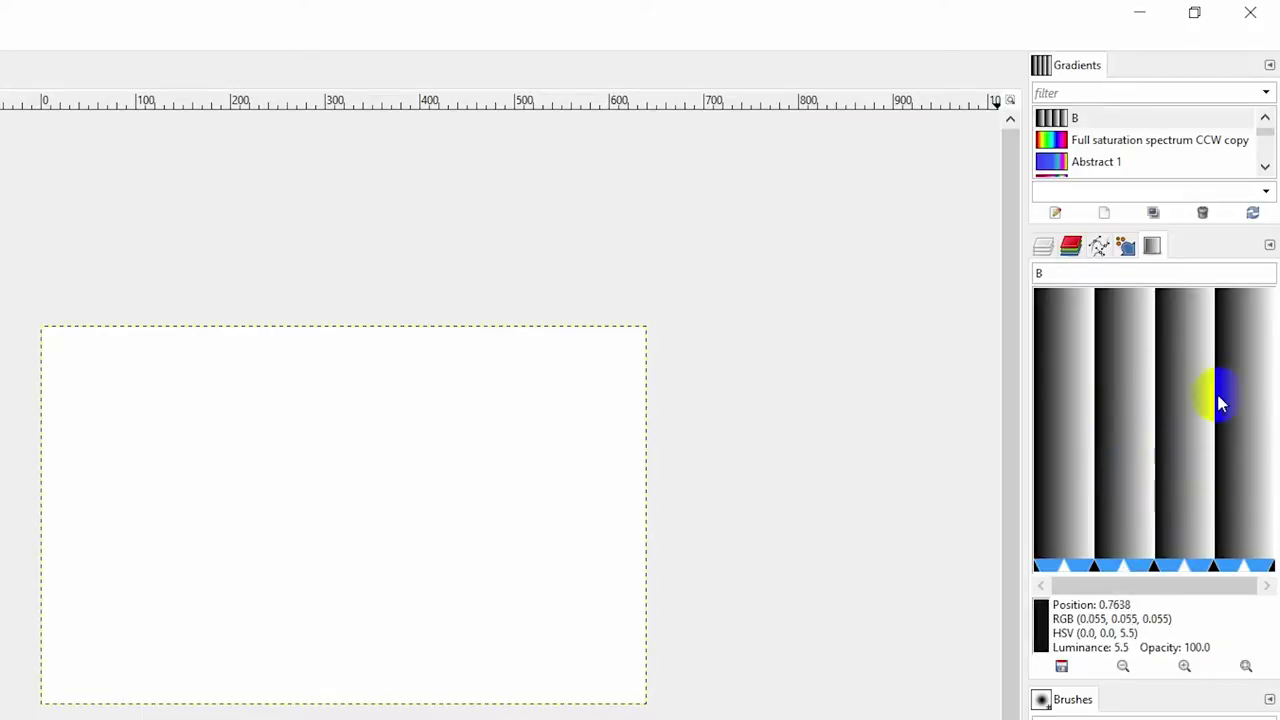
left_click(1208, 477)
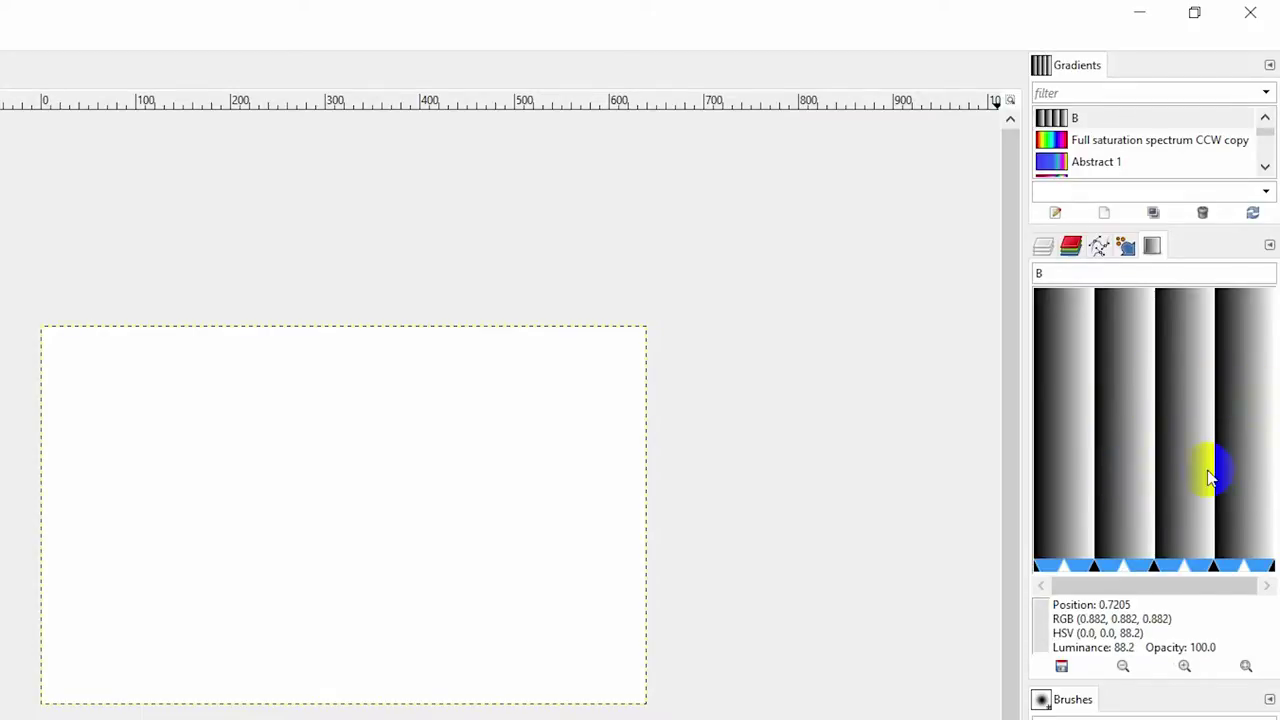
Step: Set the left endpoint colour of gradient B's first segment to red ff0000 by raising the red value to 255
left_click(1040, 570)
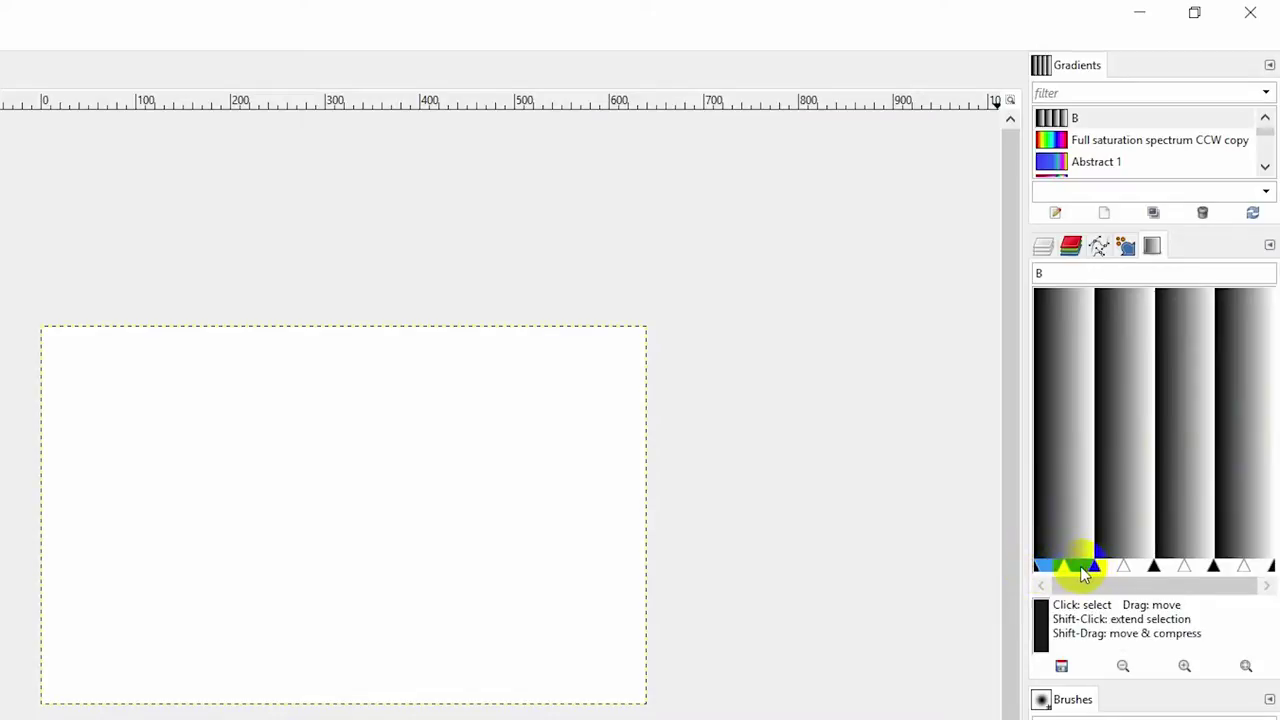
left_click(1040, 570)
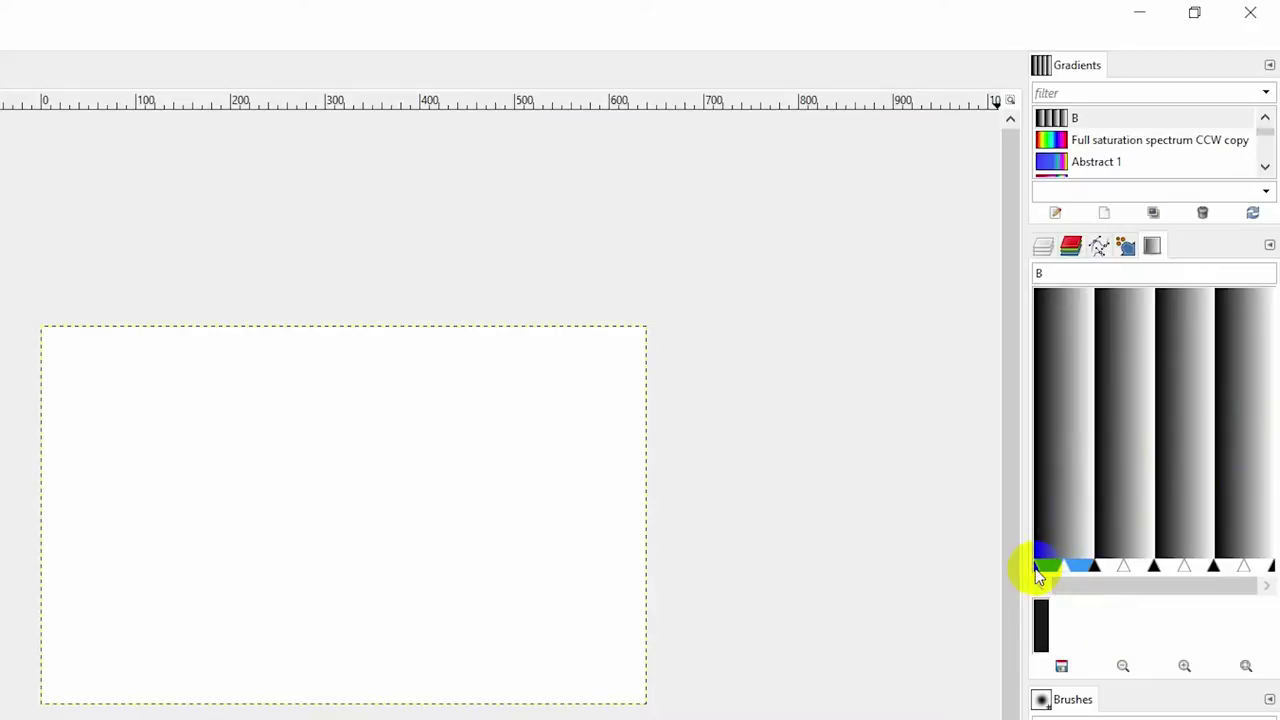
right_click(1038, 573)
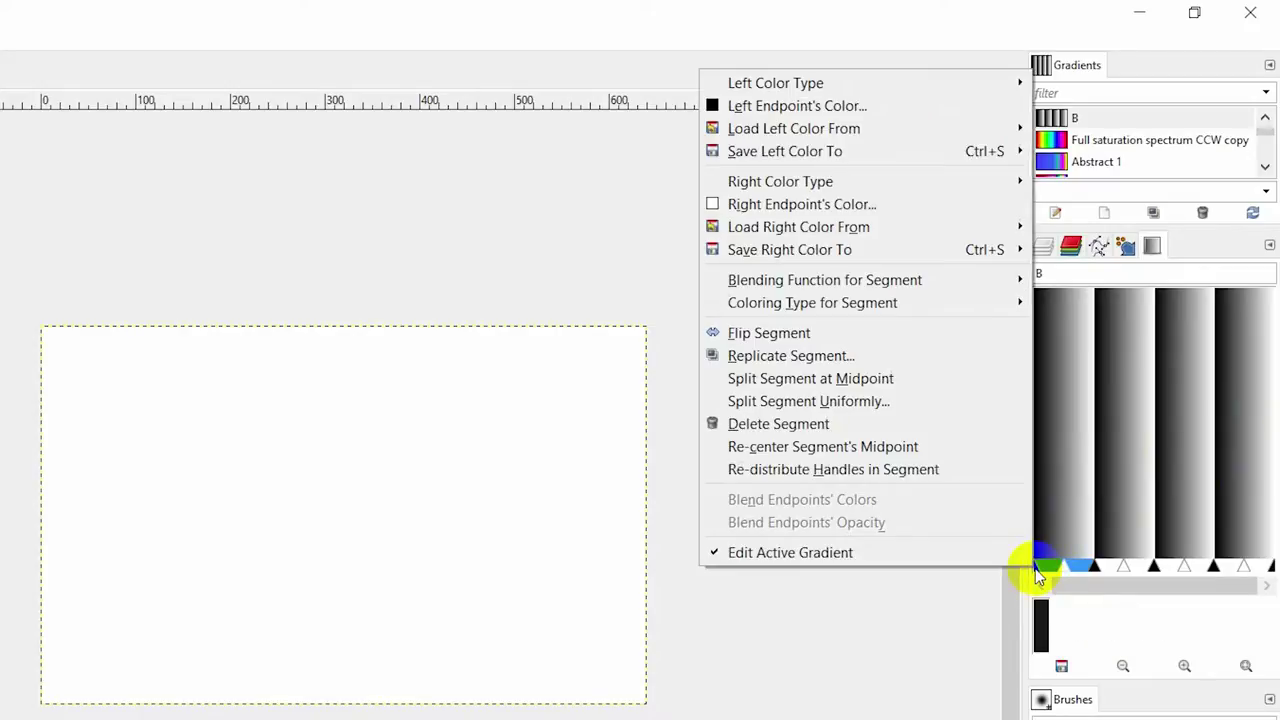
left_click(910, 110)
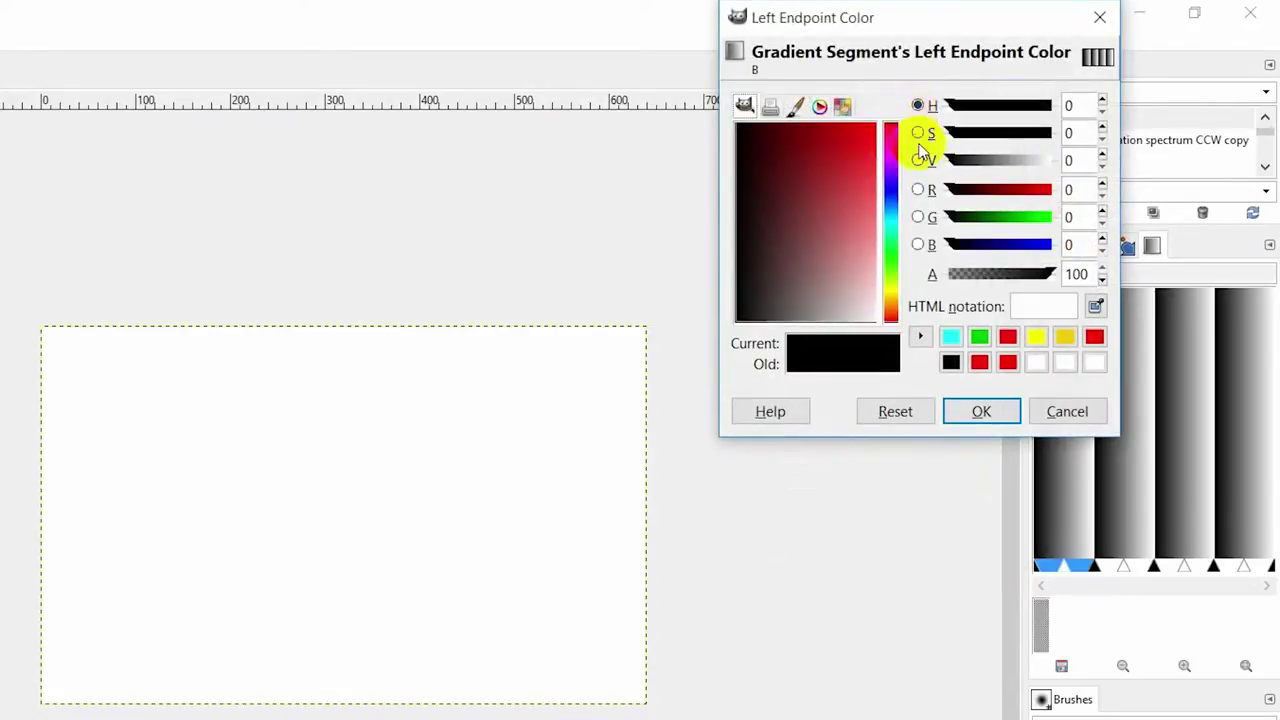
left_click_drag(950, 189, 1056, 176)
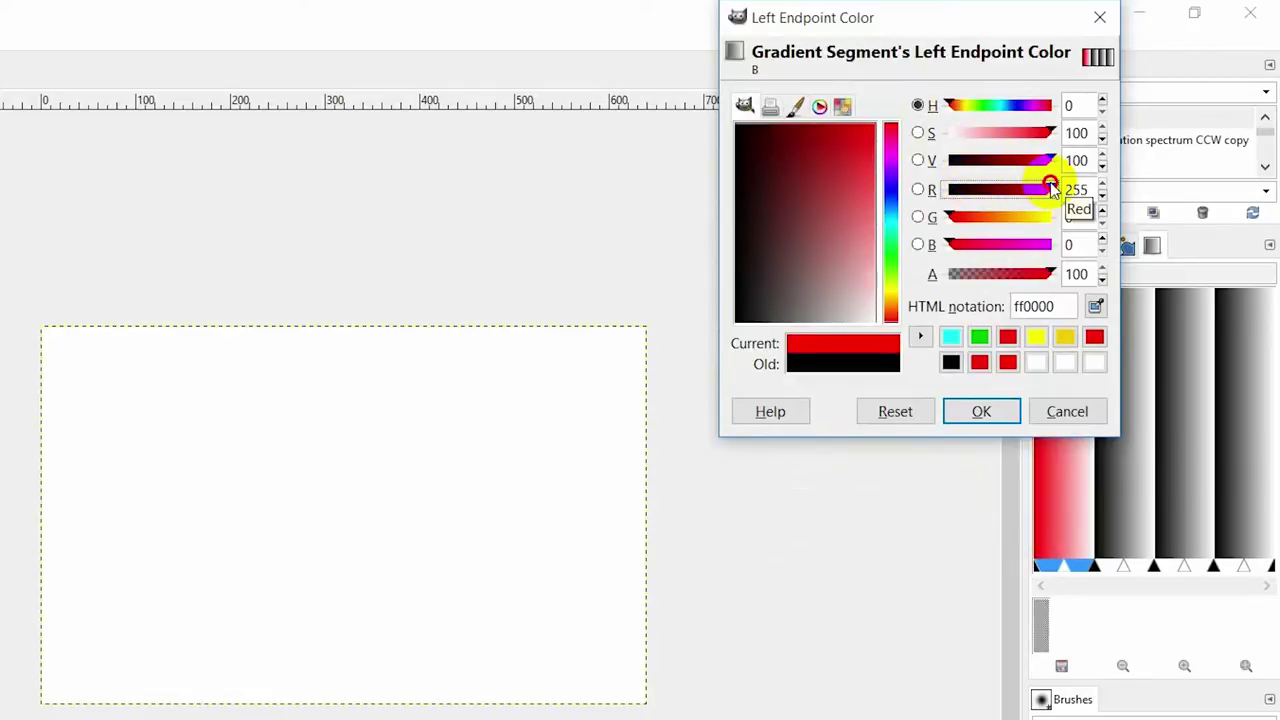
left_click(982, 411)
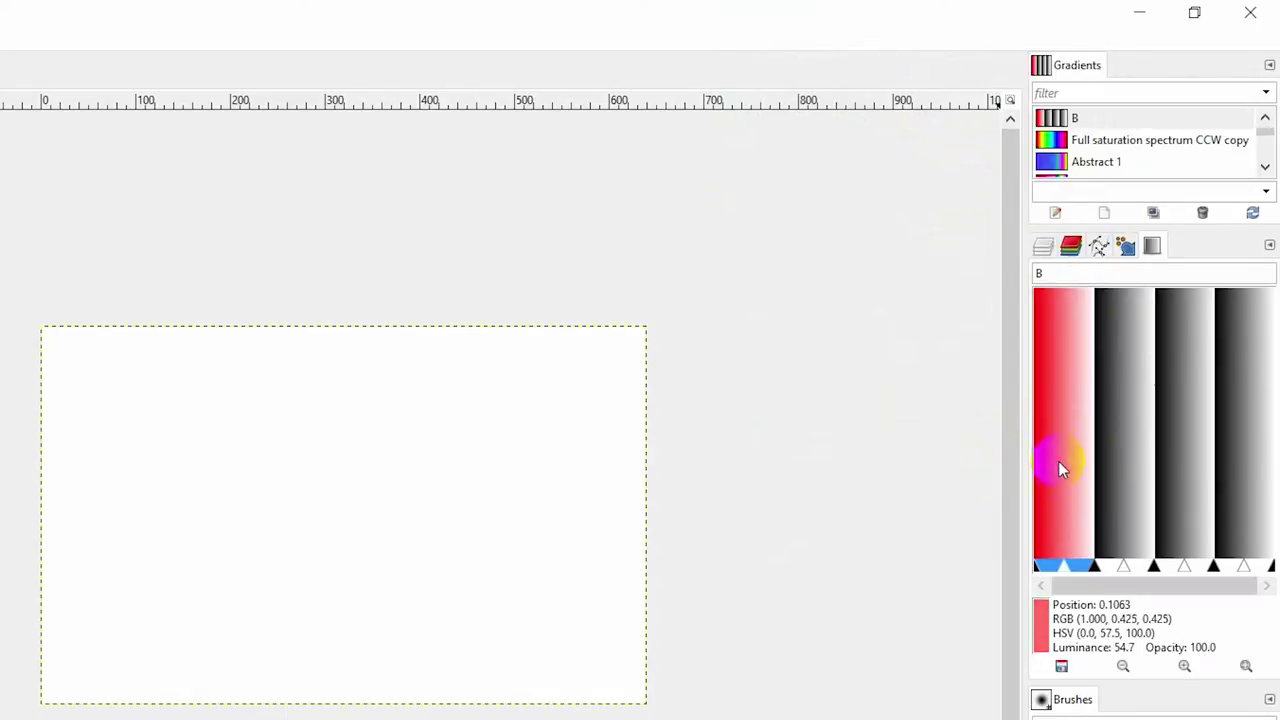
Step: Set the right endpoint colour of gradient B's first segment to light cyan by lowering the red value
right_click(1097, 568)
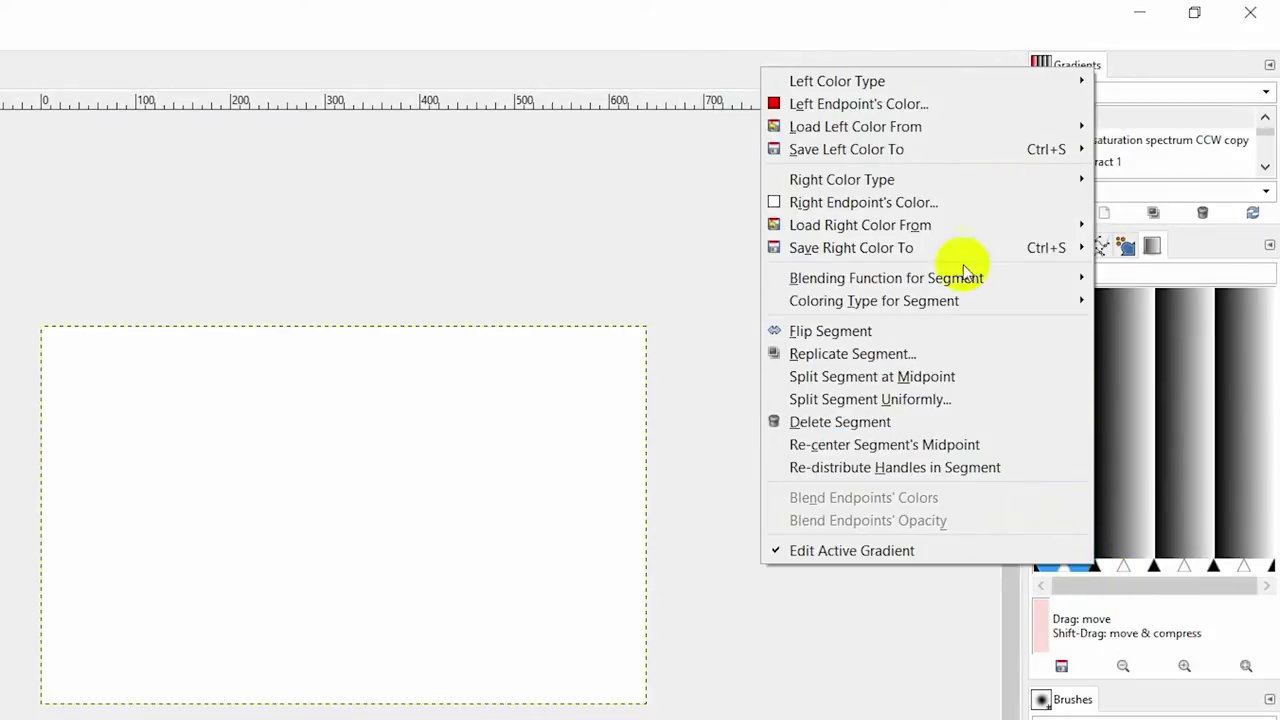
left_click(953, 208)
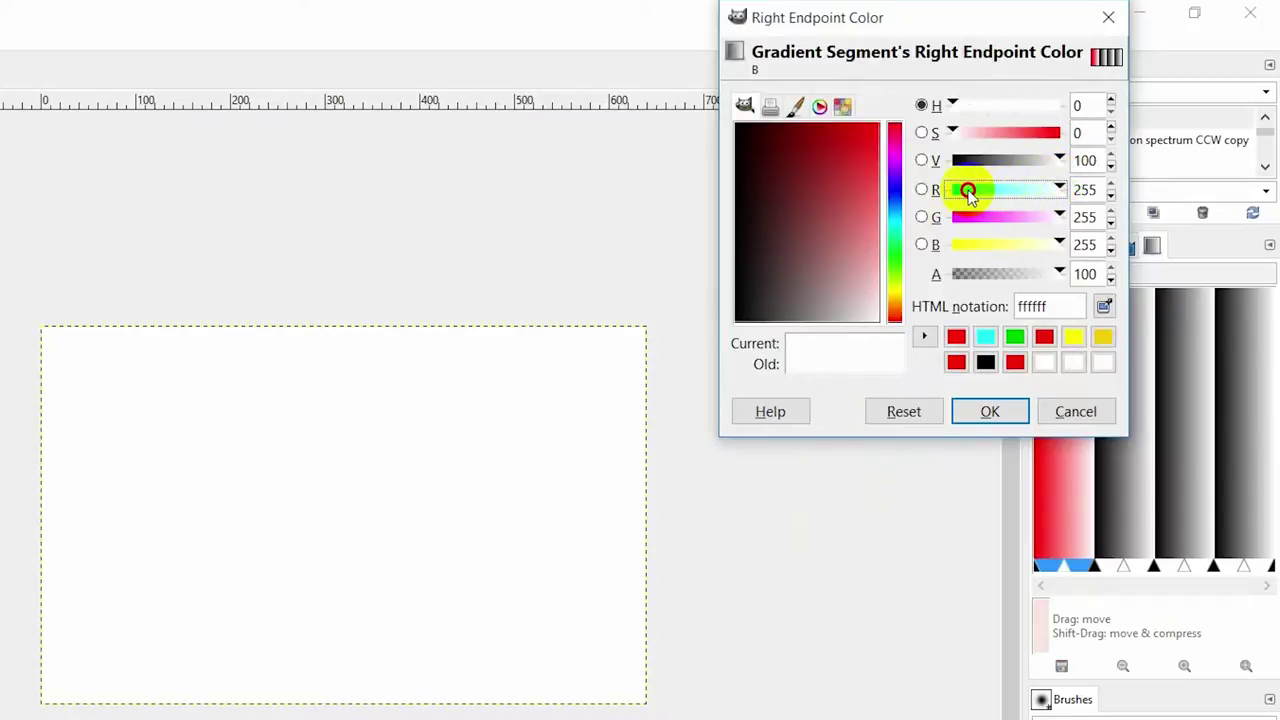
left_click_drag(1054, 189, 991, 186)
left_click(996, 410)
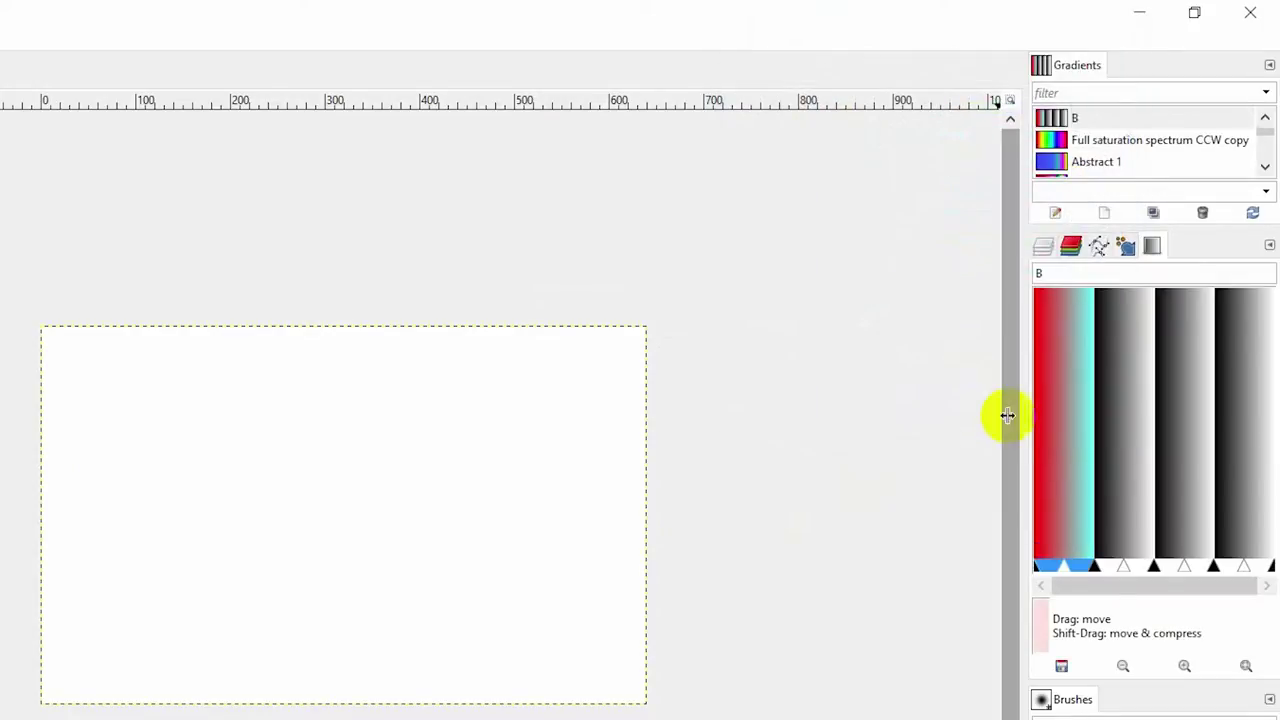
Step: Select gradient B's second segment and its first segment in turn to examine their handles and shared boundary
left_click(1115, 570)
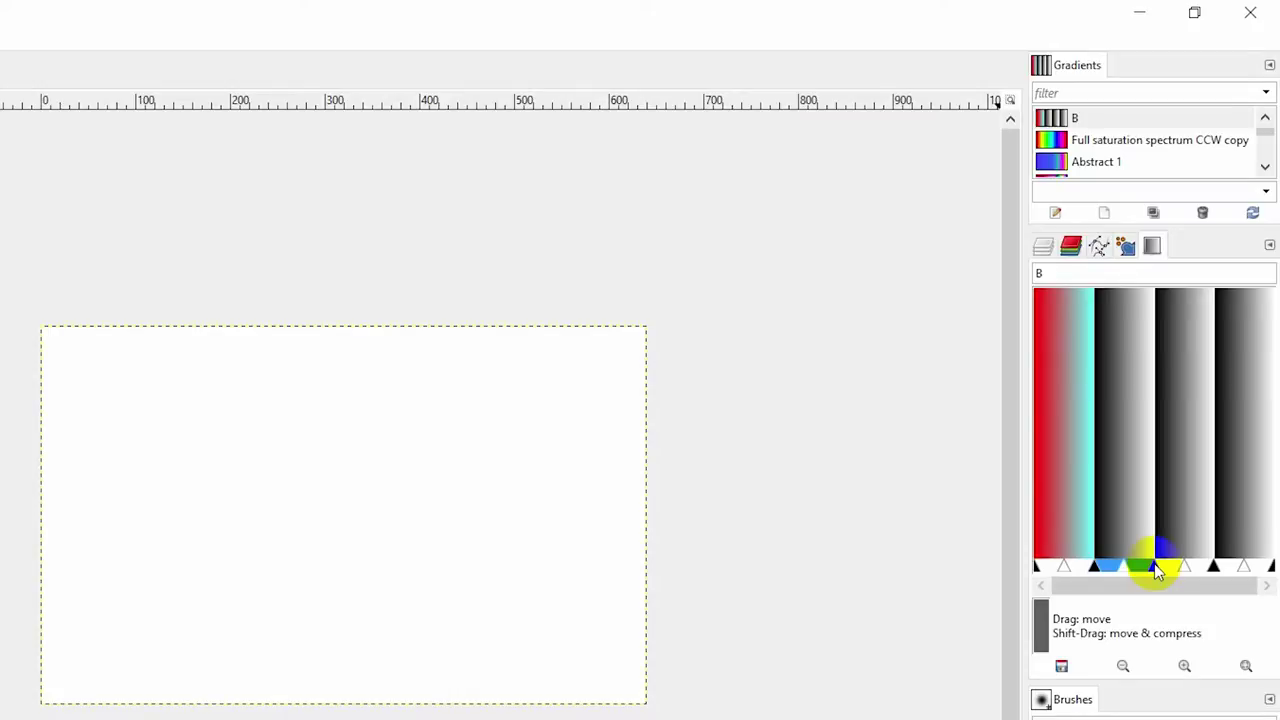
right_click(1098, 574)
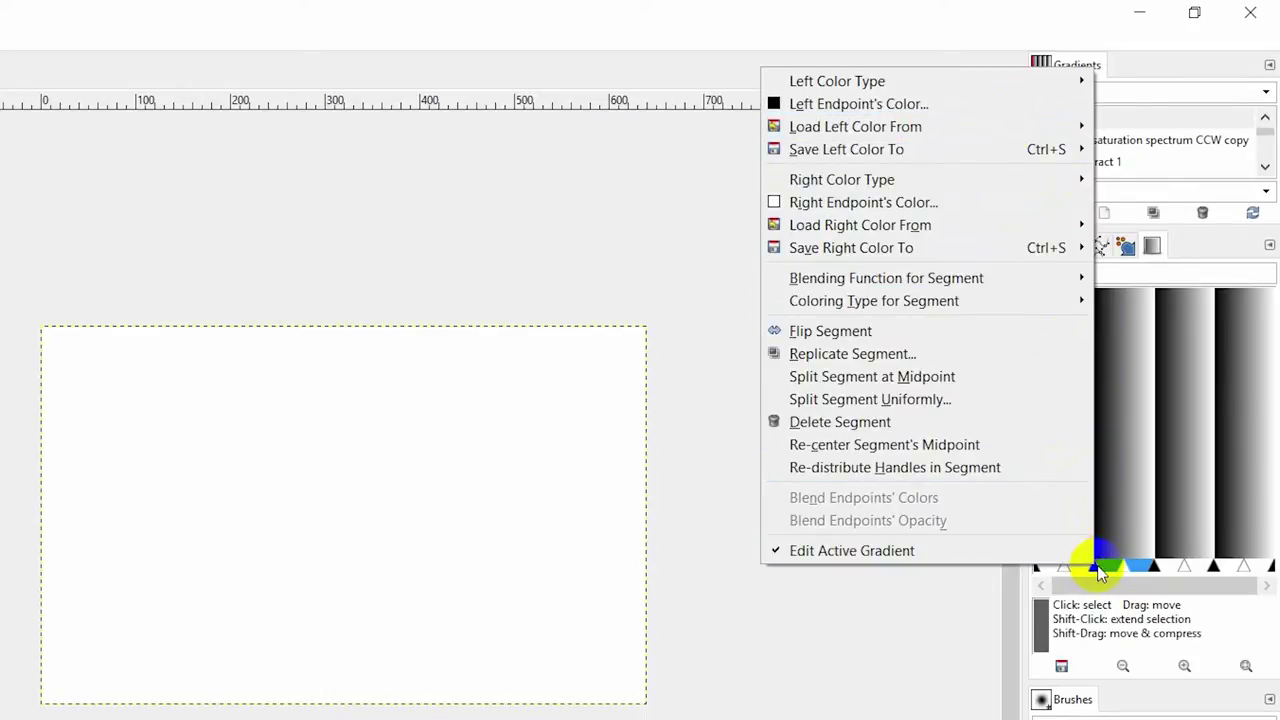
left_click(1098, 570)
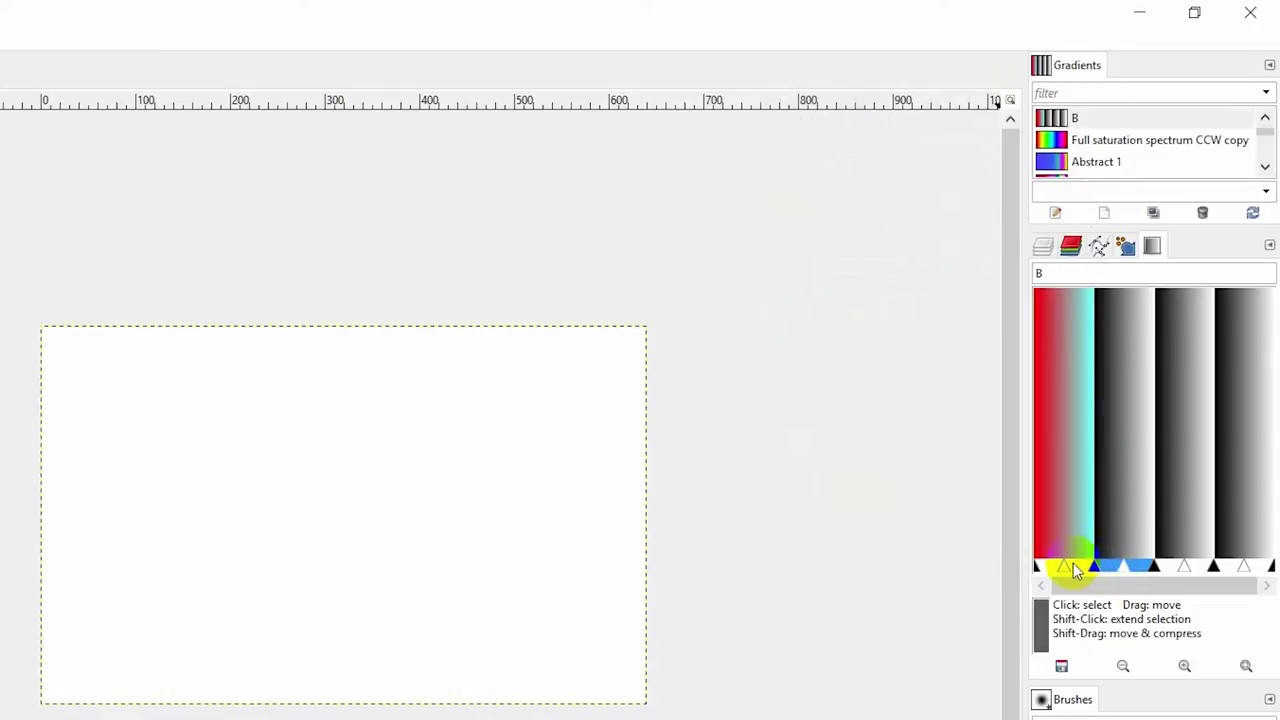
left_click(1064, 566)
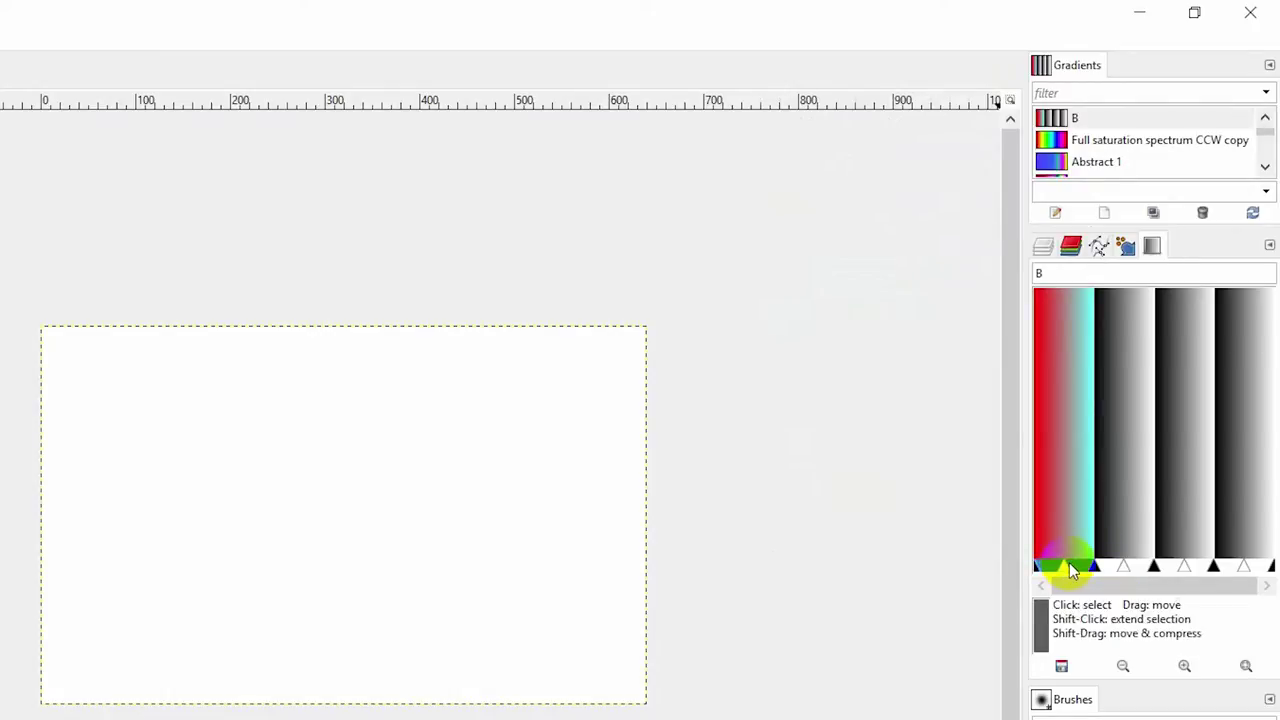
left_click_drag(1060, 568, 1105, 556)
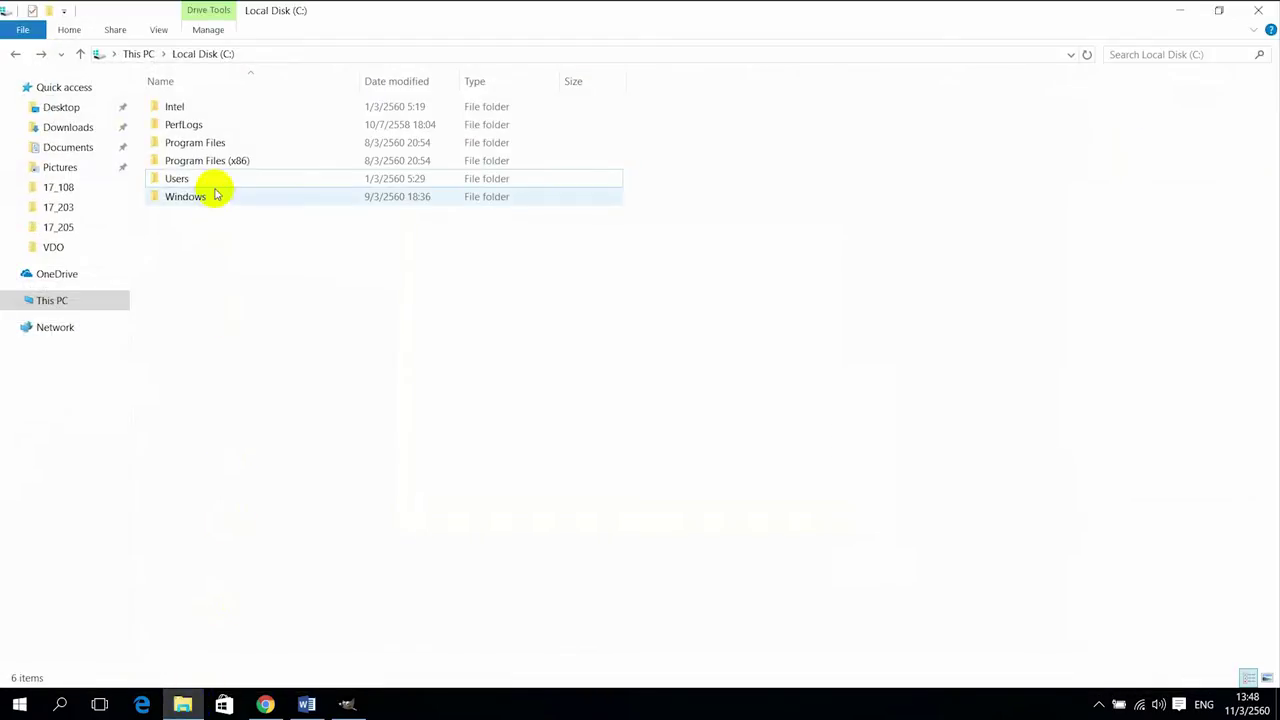
Step: In File Explorer, open the gradients folder inside .gimp-2.8 in the user's profile folder on drive C
left_click(214, 182)
double_click(214, 182)
double_click(207, 107)
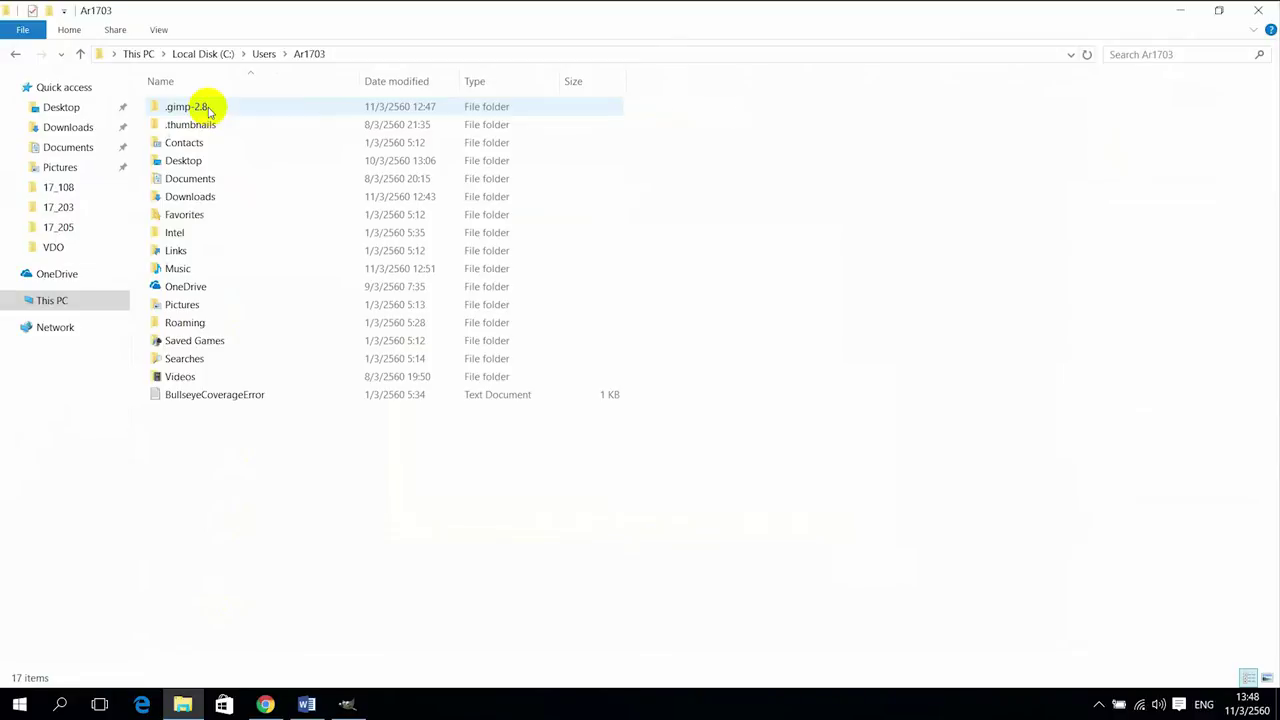
double_click(208, 108)
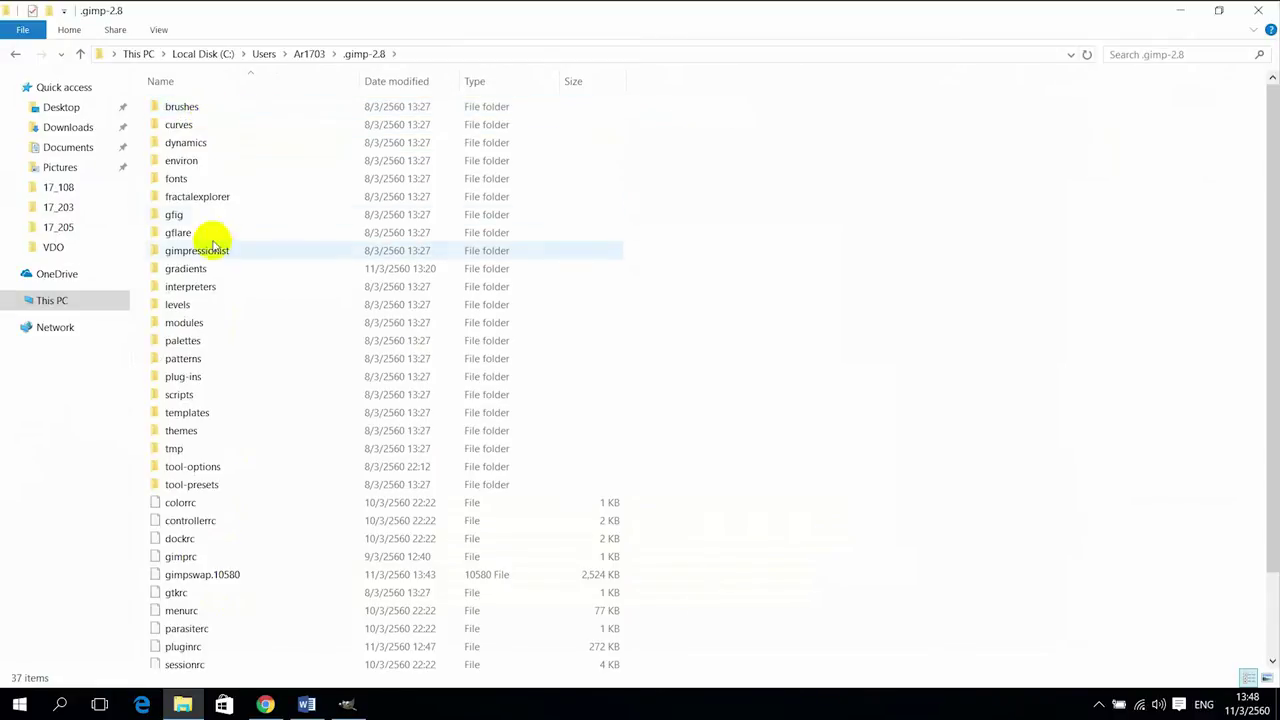
double_click(213, 270)
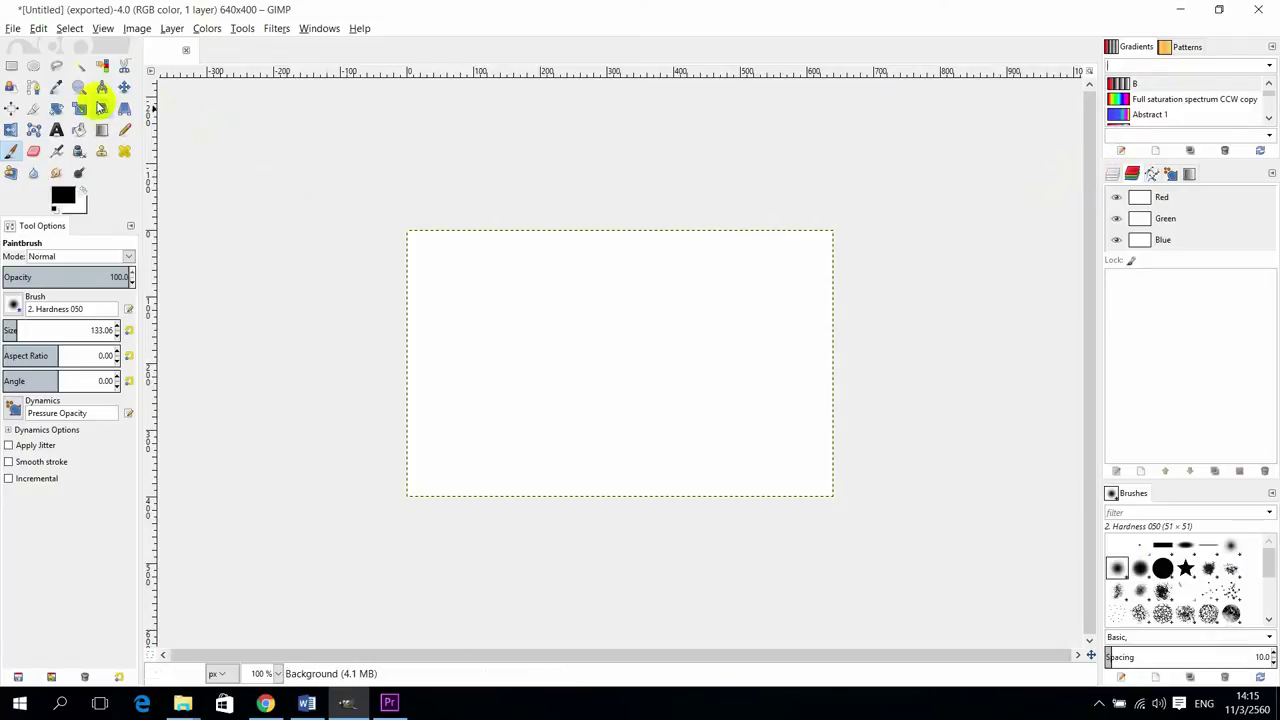
Step: Activate the Bucket Fill tool in GIMP and show the Patterns dialog
left_click(79, 130)
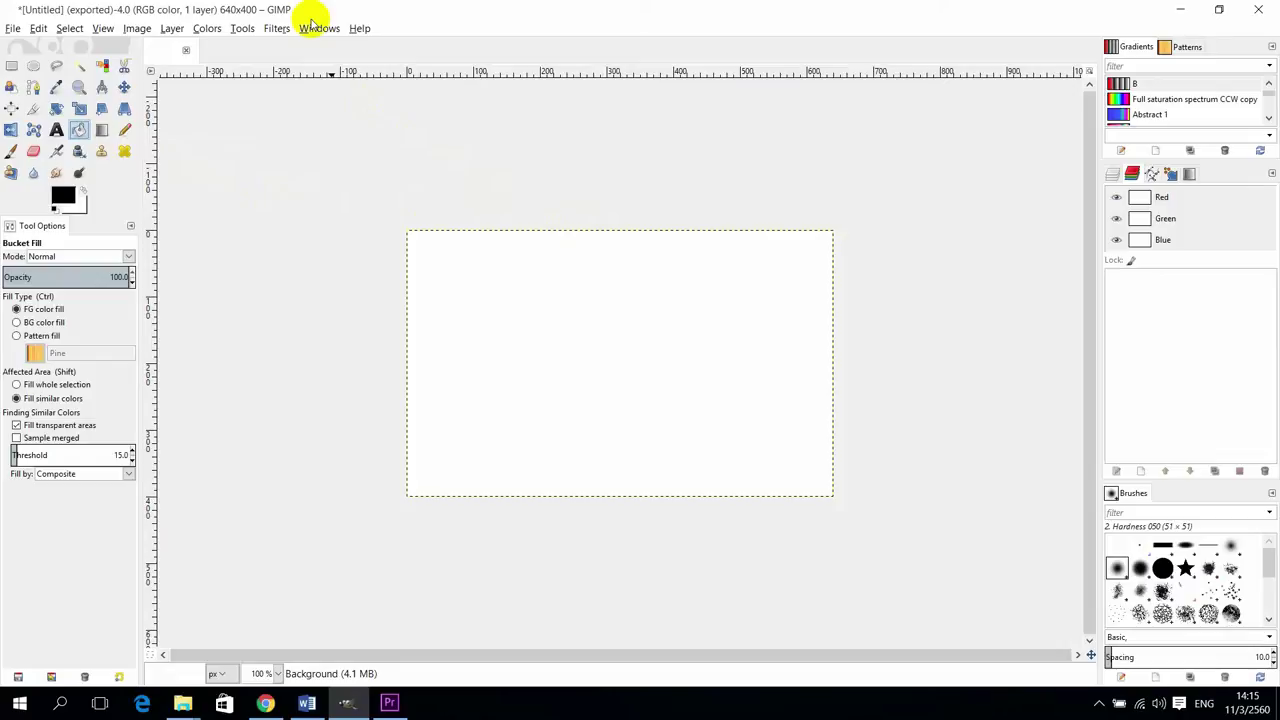
left_click(316, 30)
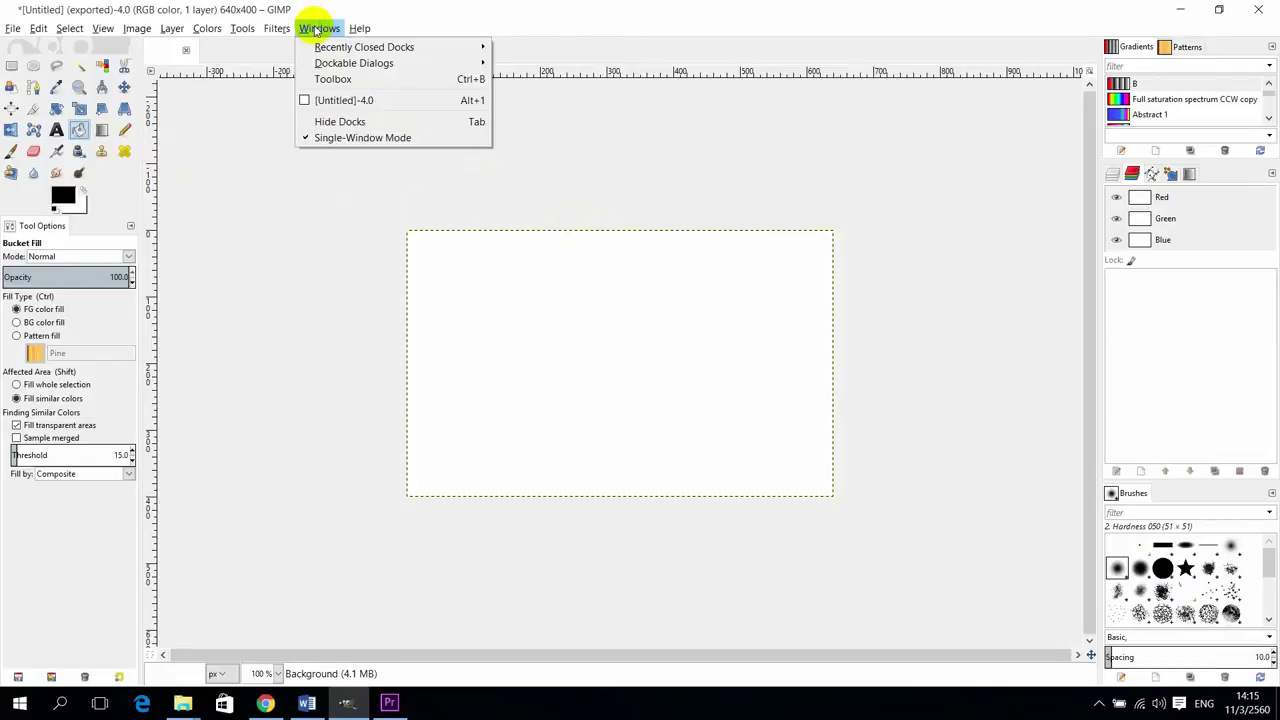
mouse_move(323, 63)
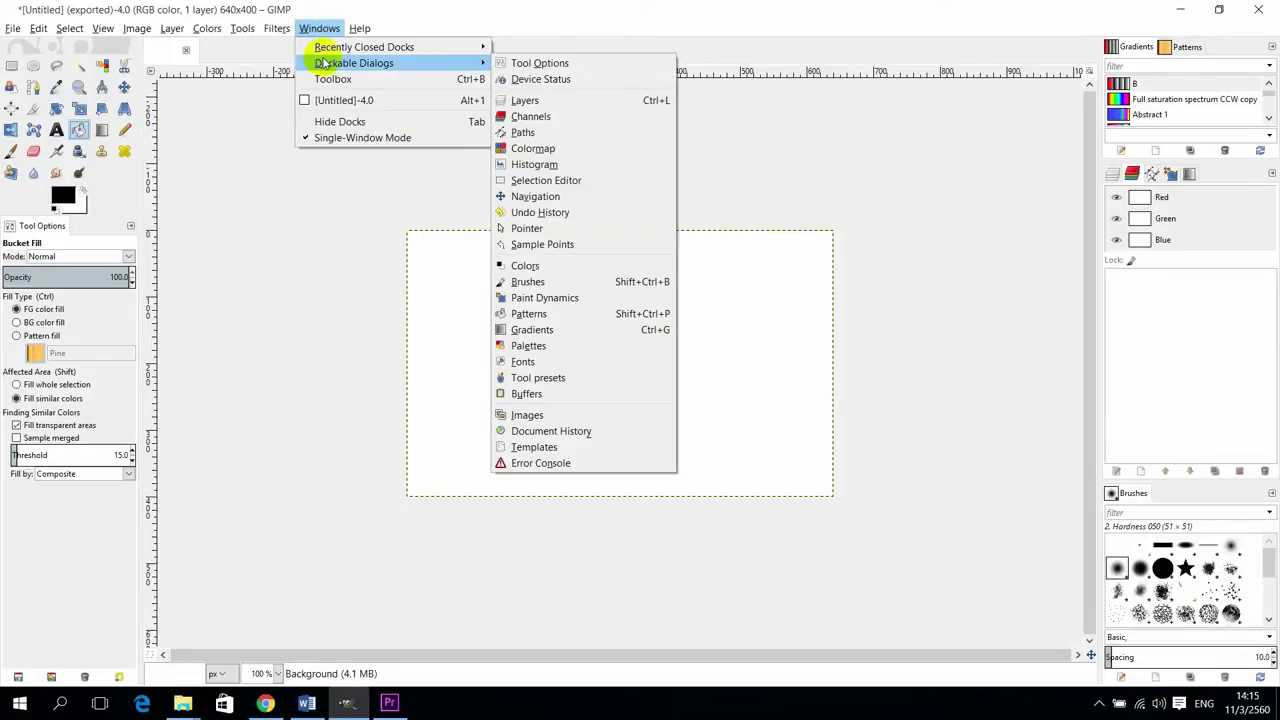
left_click(583, 318)
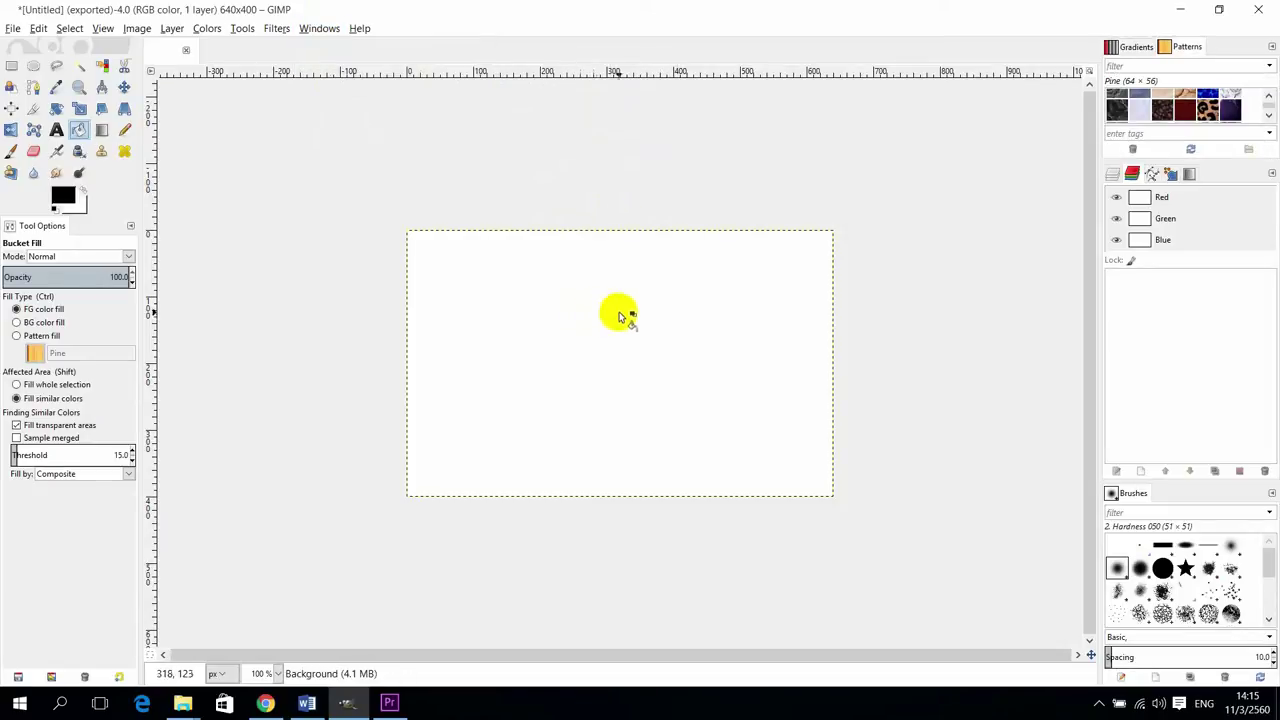
Step: Look through the available patterns and examine the controls for deleting, refreshing and opening a pattern as an image
scroll(1270, 100, "down", 1)
scroll(1268, 100, "down", 1)
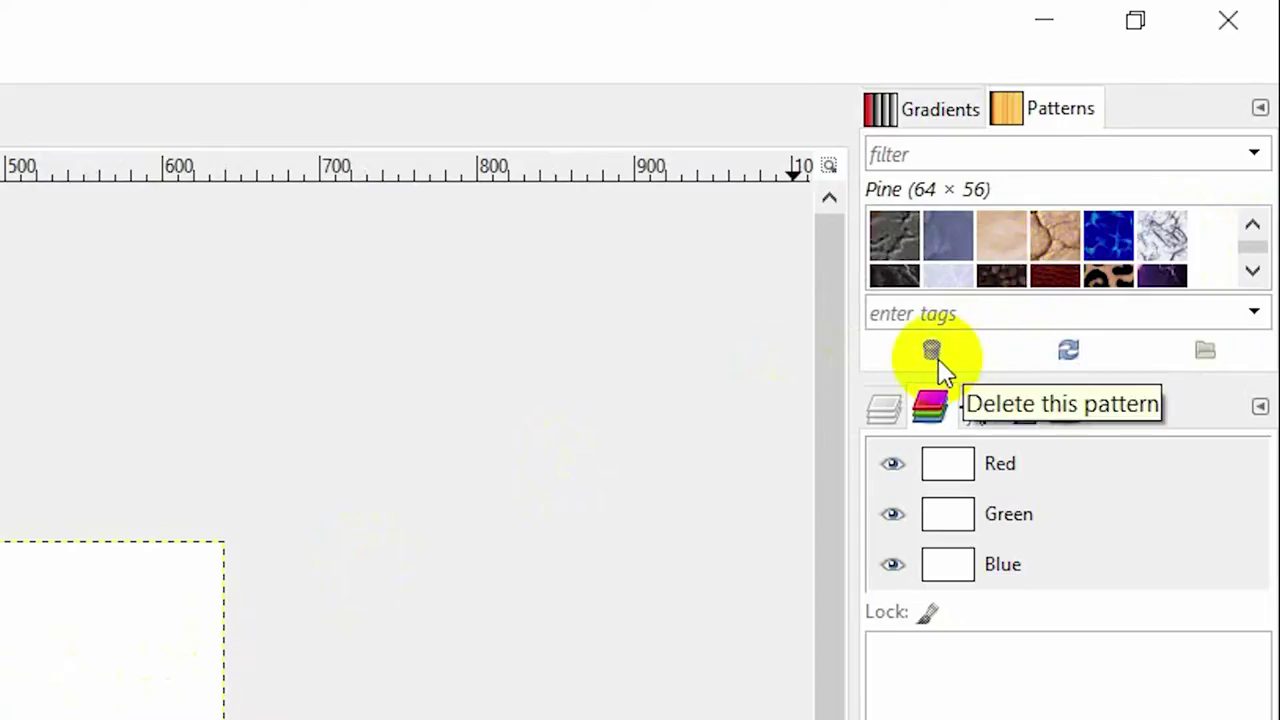
left_click(940, 360)
left_click(1052, 362)
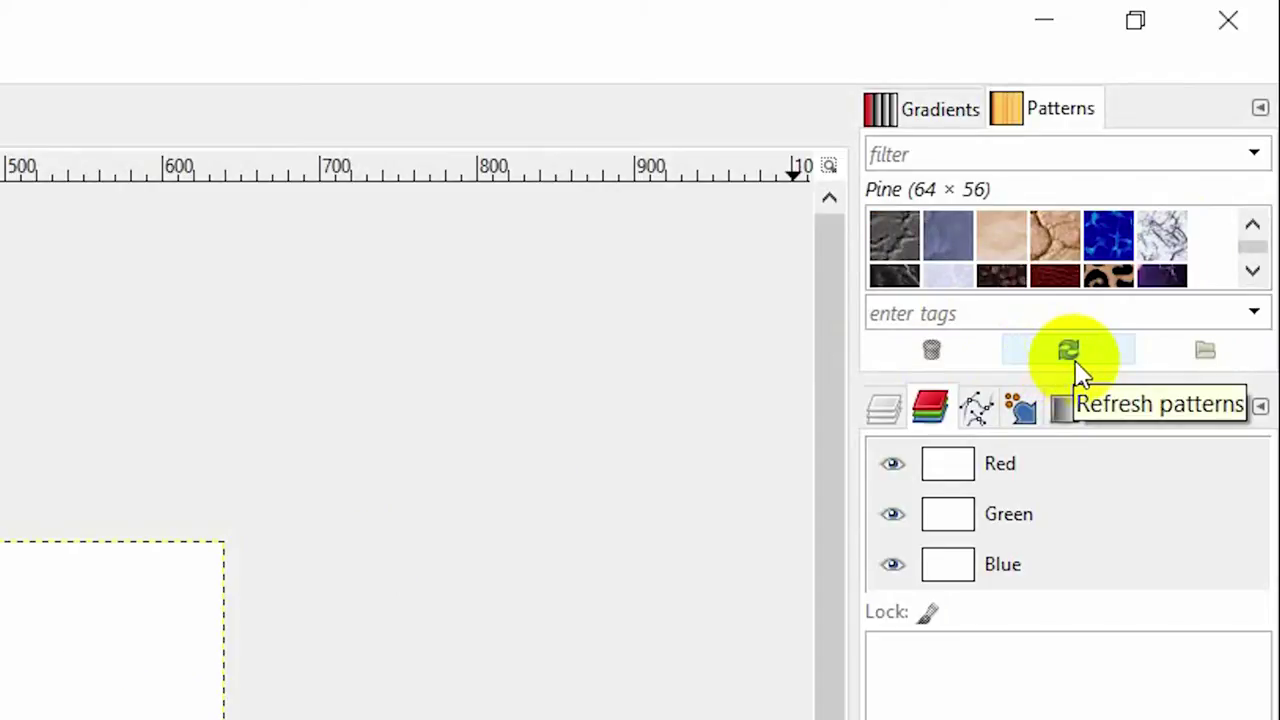
left_click(1200, 350)
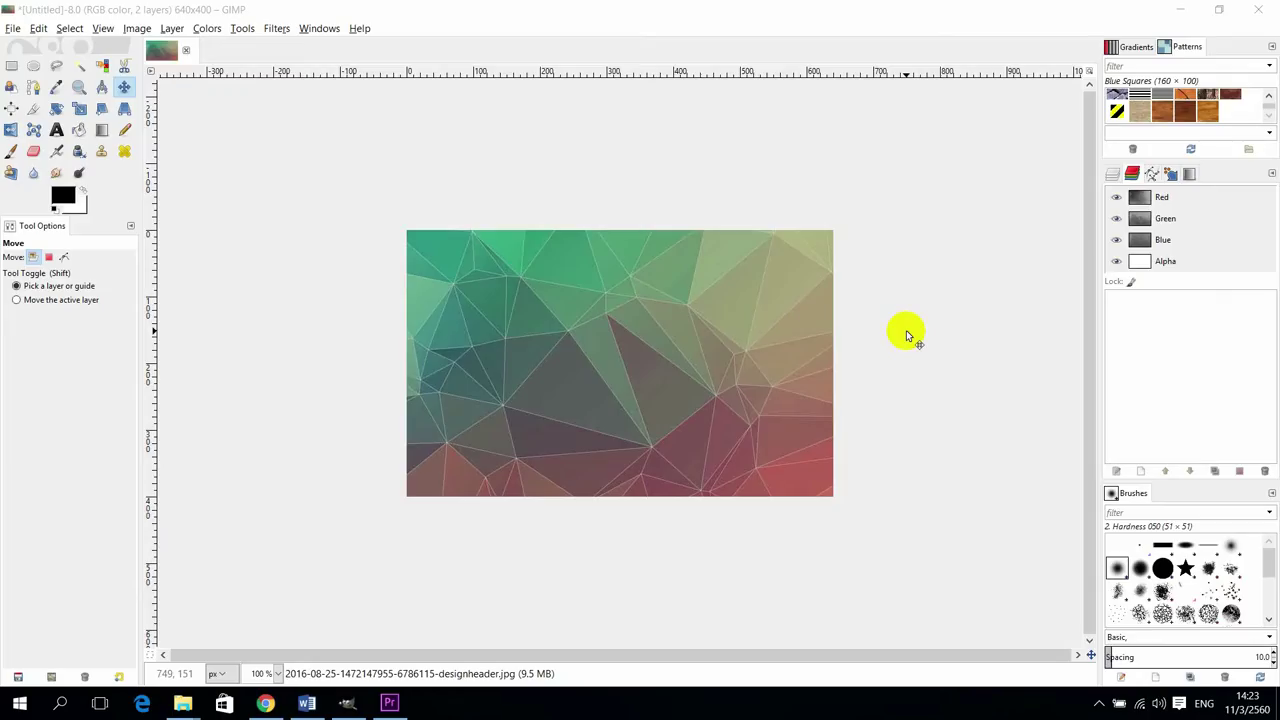
Step: Export the polygon image as a GIMP pattern (*.pat) named Test.pat
left_click(692, 498)
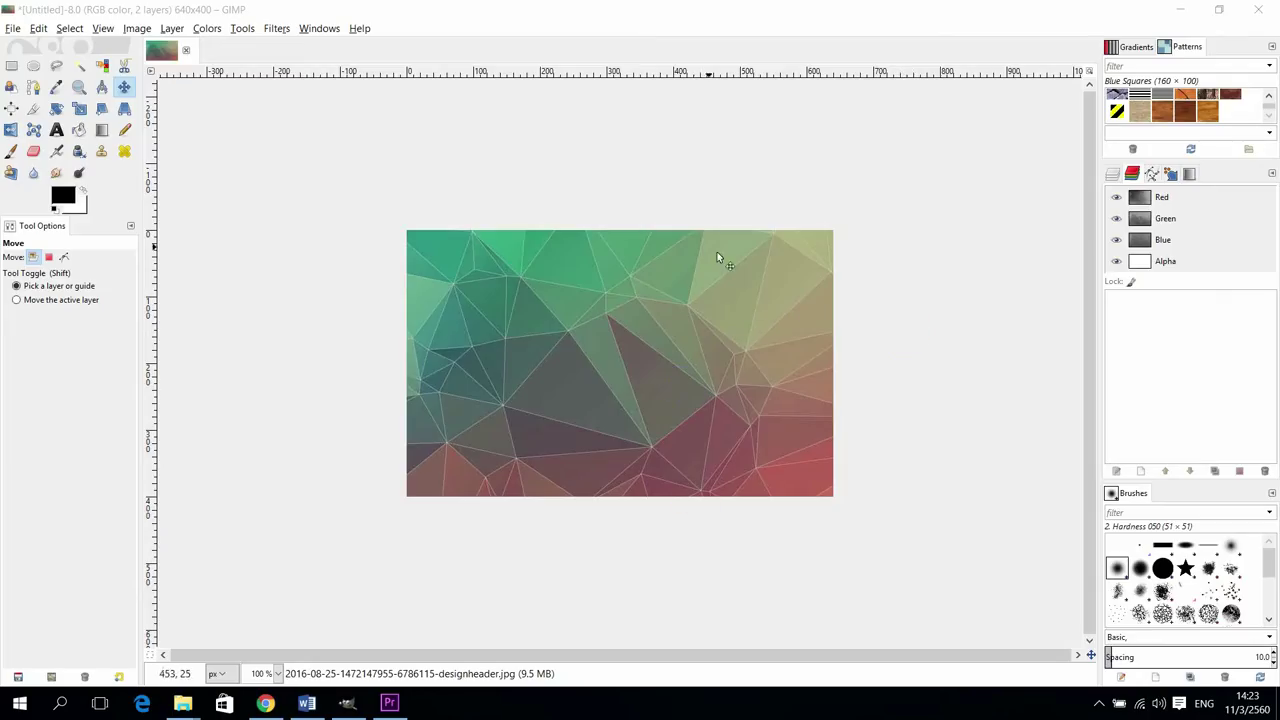
left_click(740, 490)
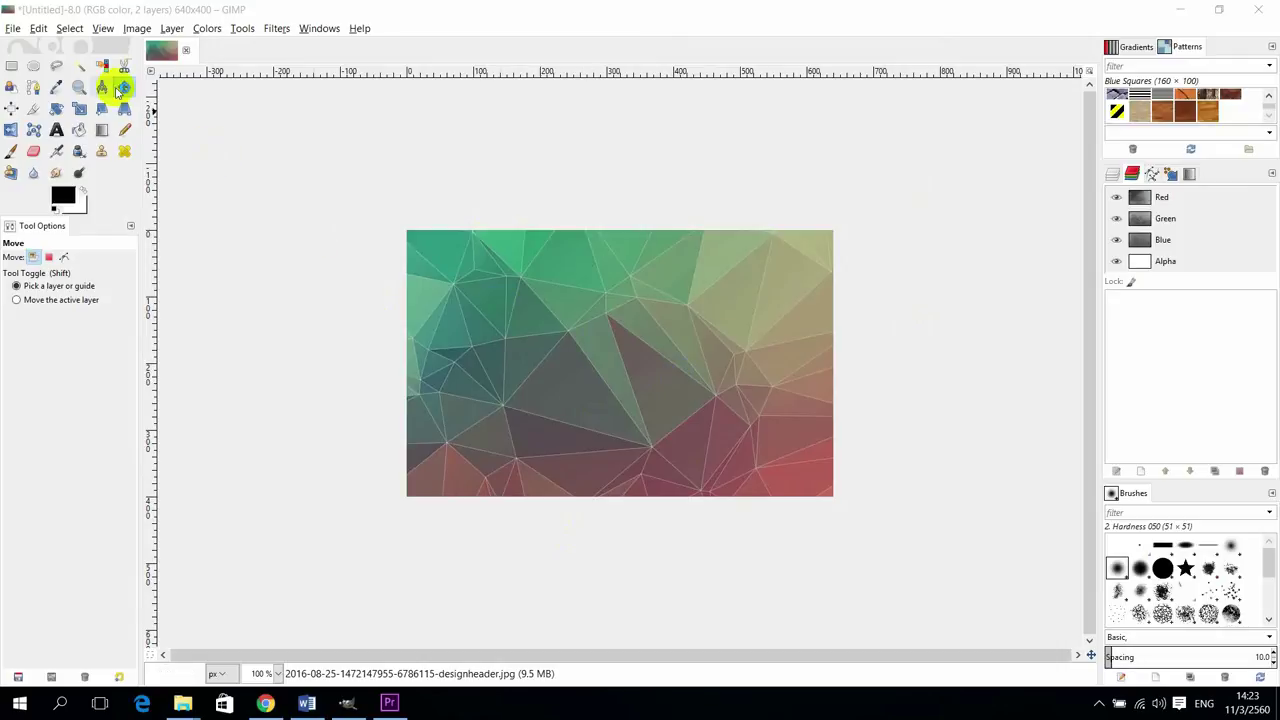
left_click(15, 27)
left_click(58, 222)
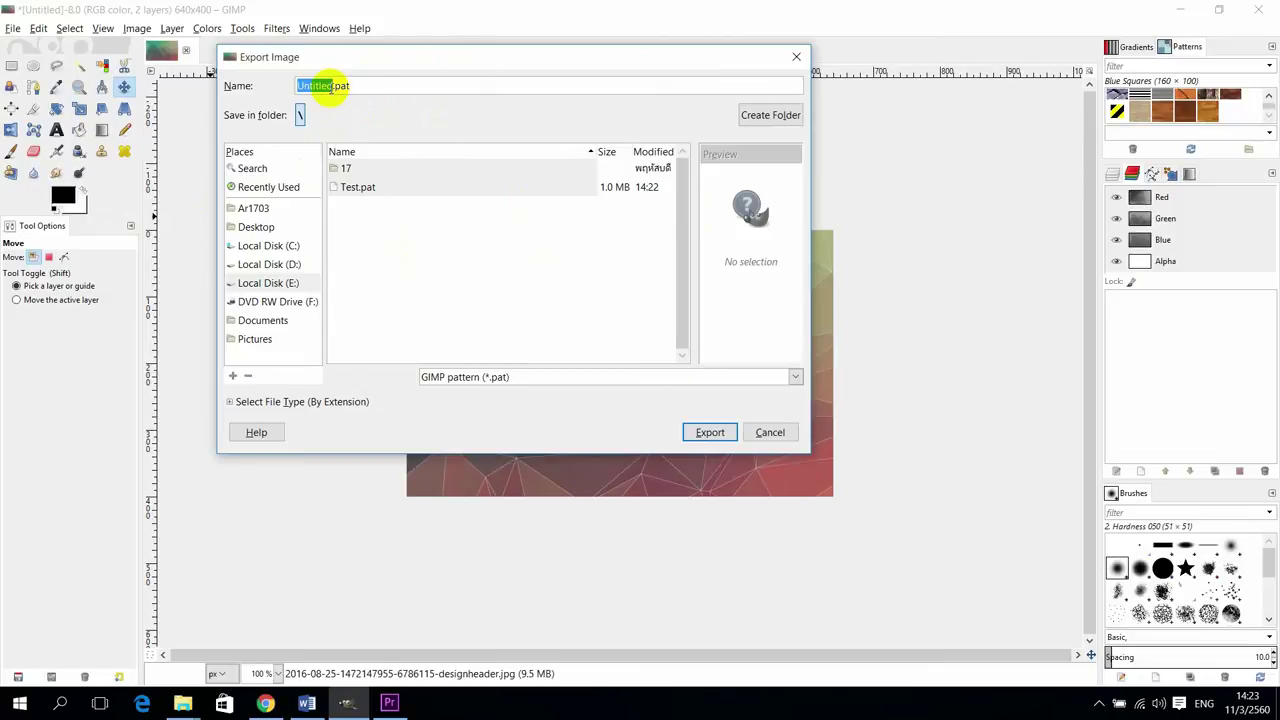
type("Test")
left_click(795, 377)
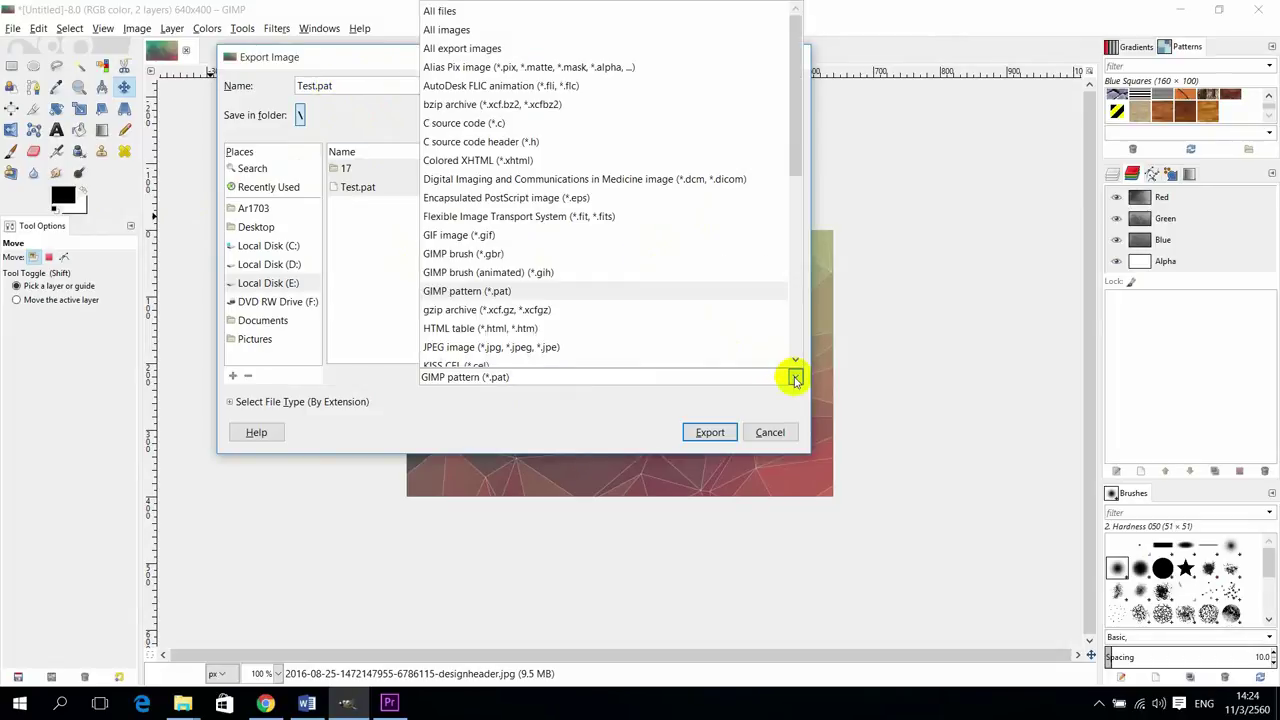
left_click(775, 298)
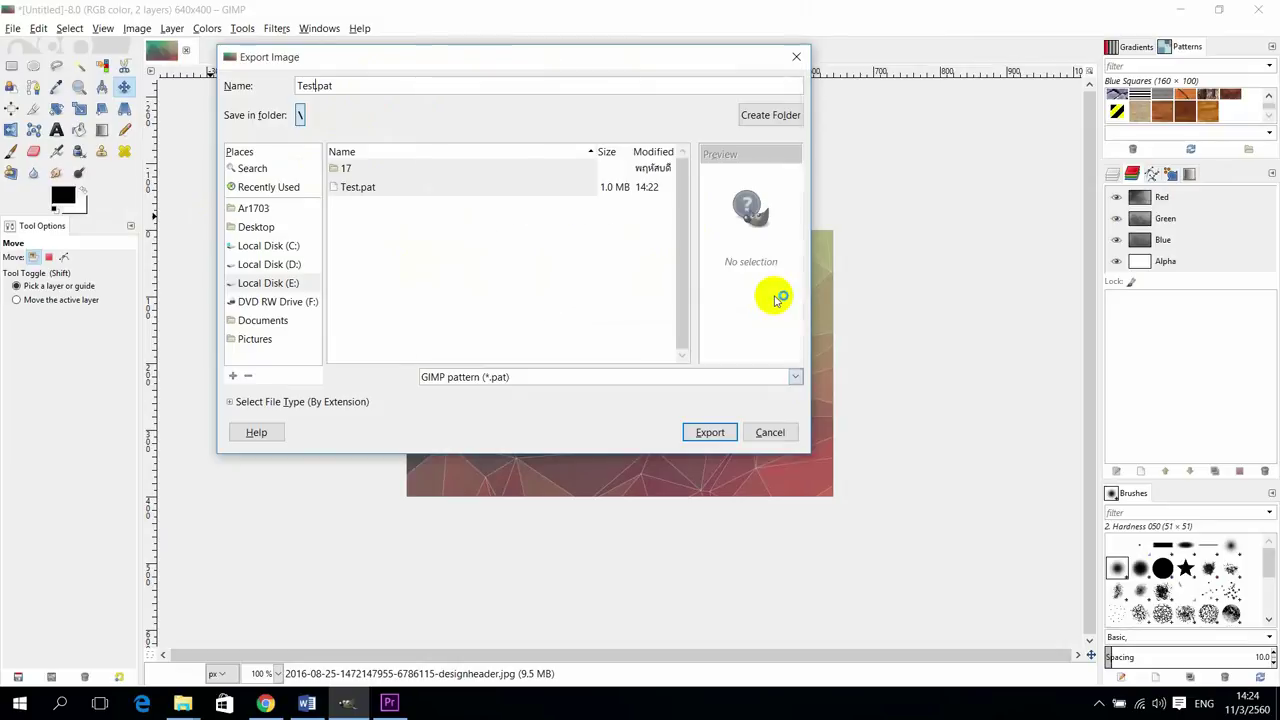
left_click(718, 433)
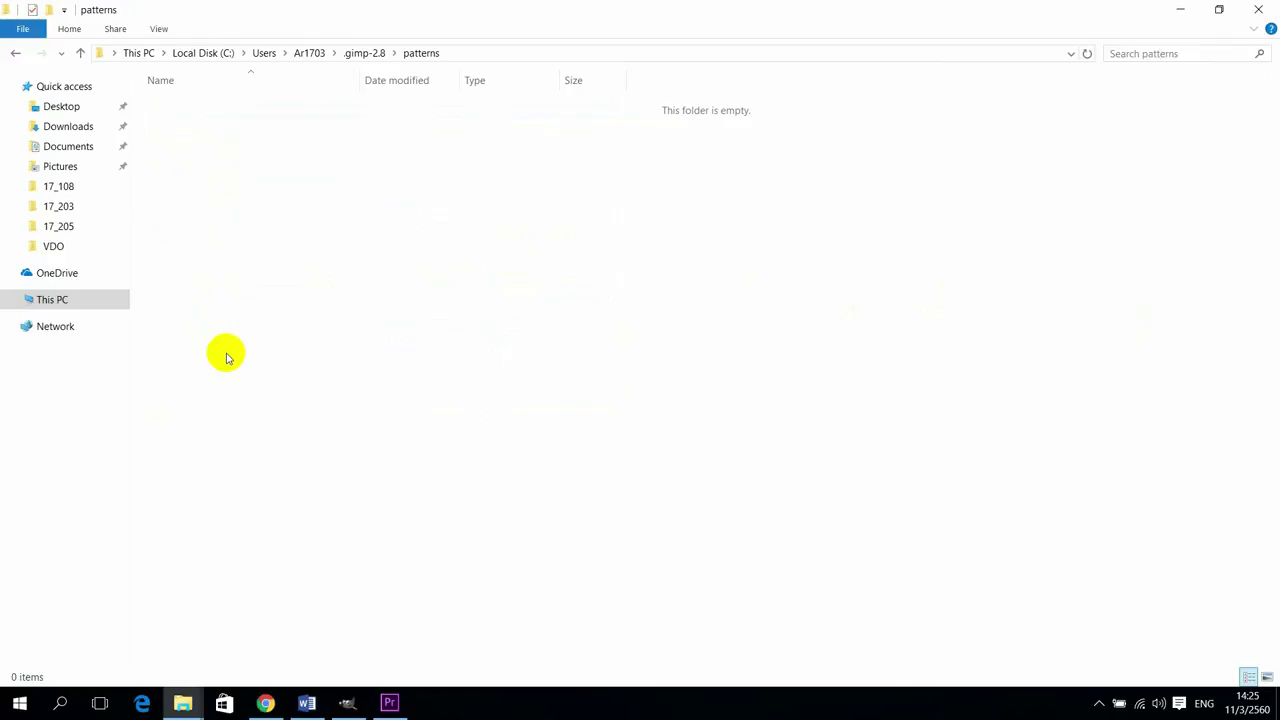
Step: Paste the copied Test.pat into the .gimp-2.8 patterns folder, and refresh the pattern list in GIMP
right_click(298, 276)
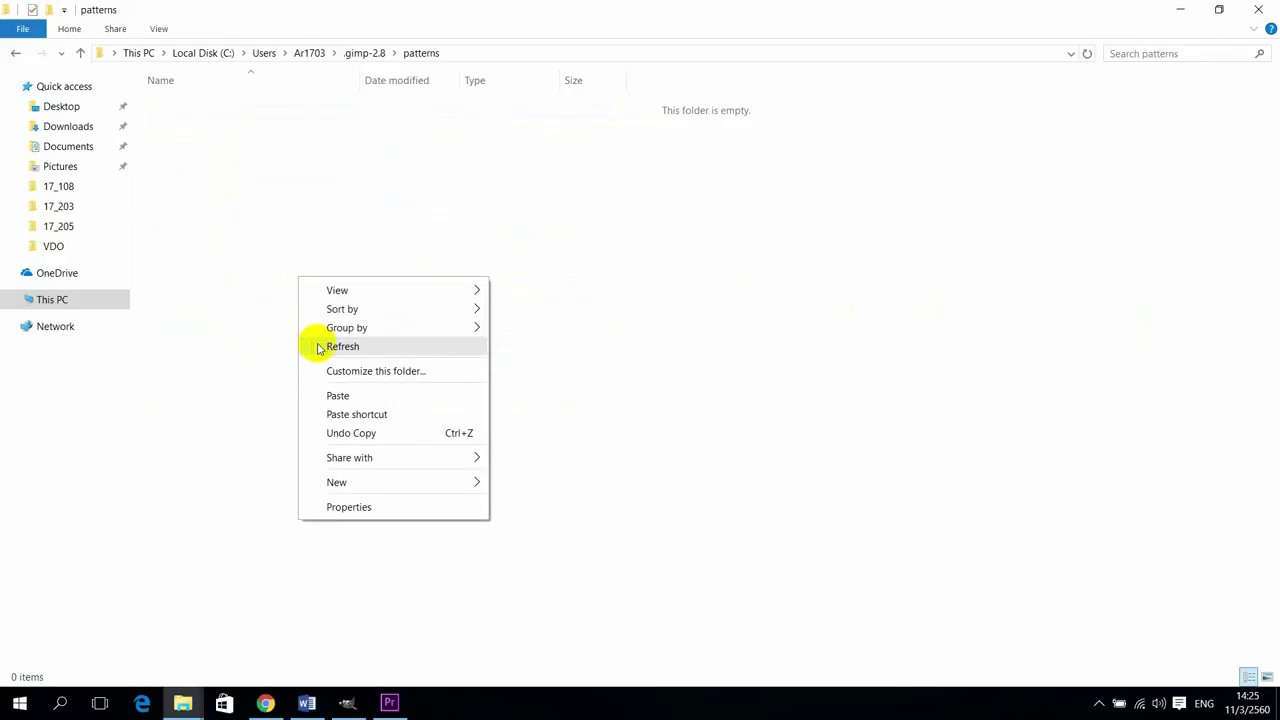
left_click(330, 395)
left_click(325, 395)
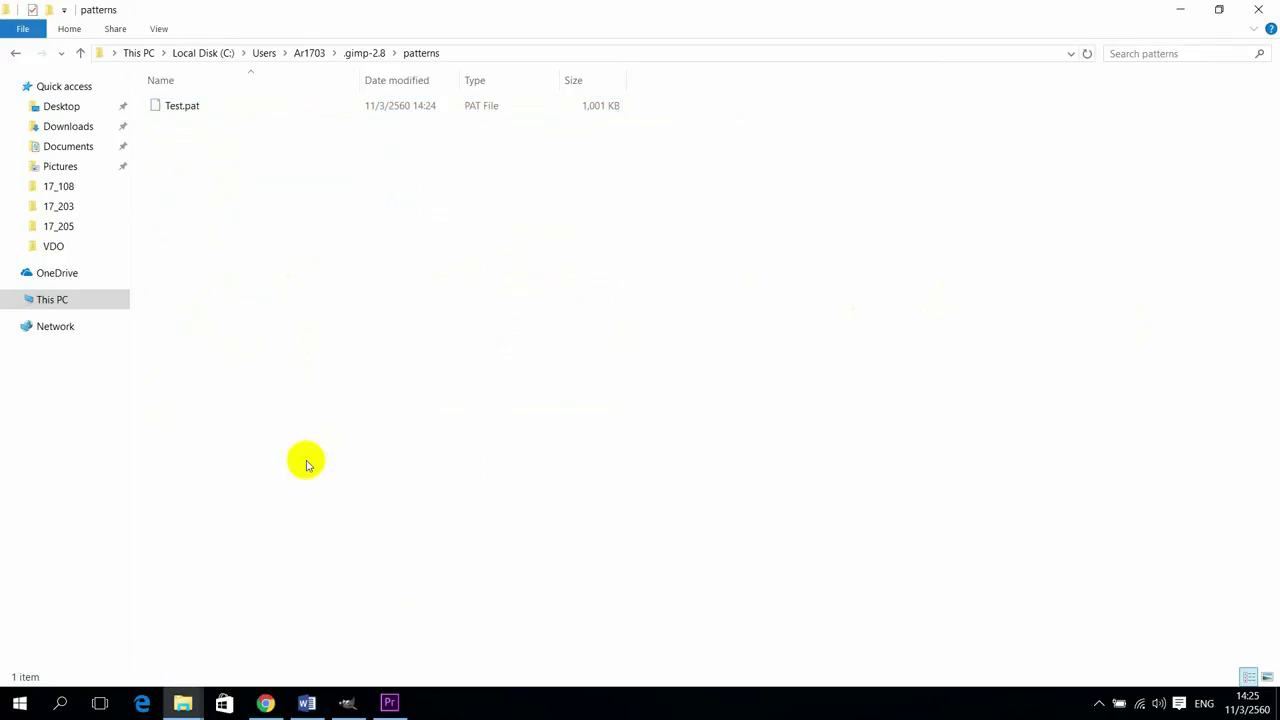
left_click(347, 703)
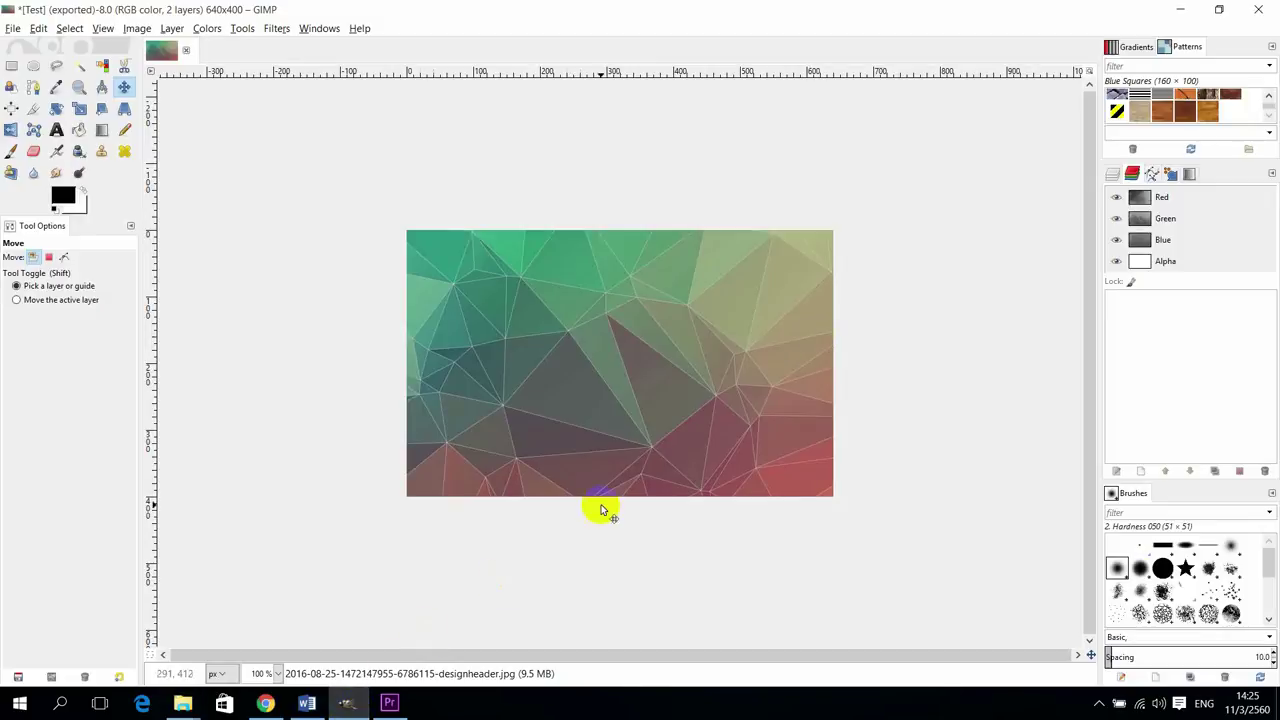
left_click(1189, 150)
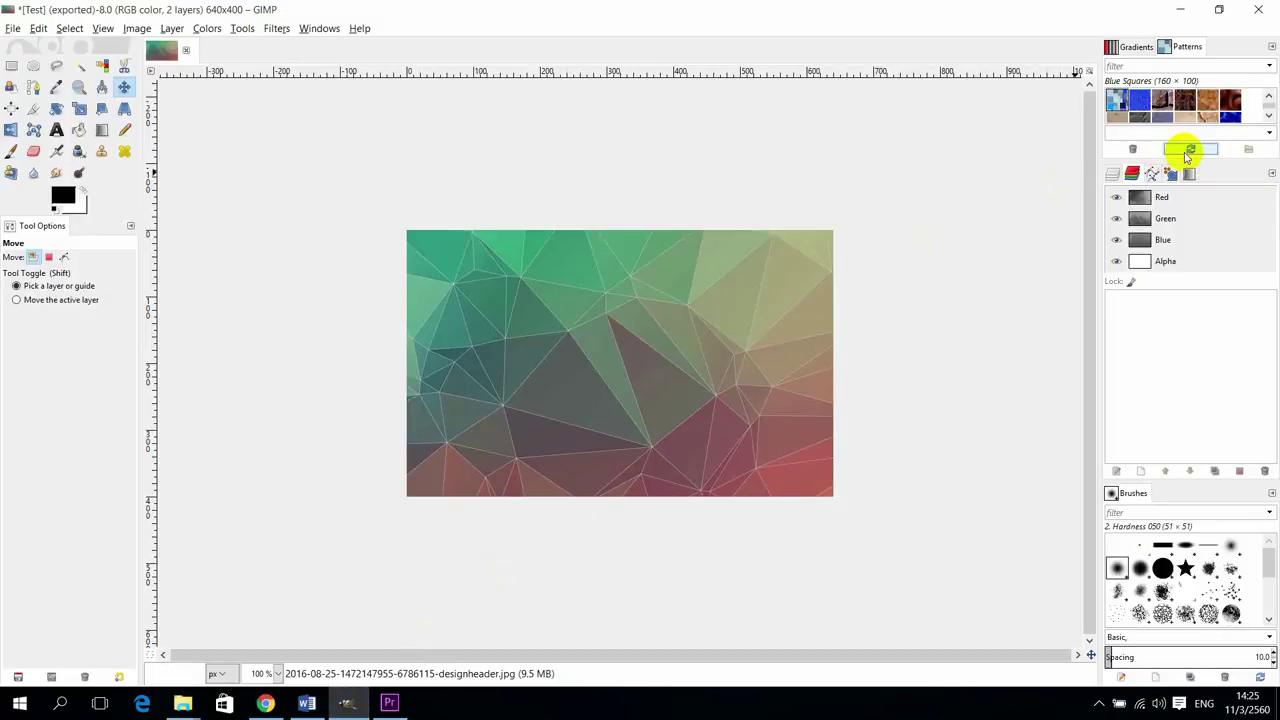